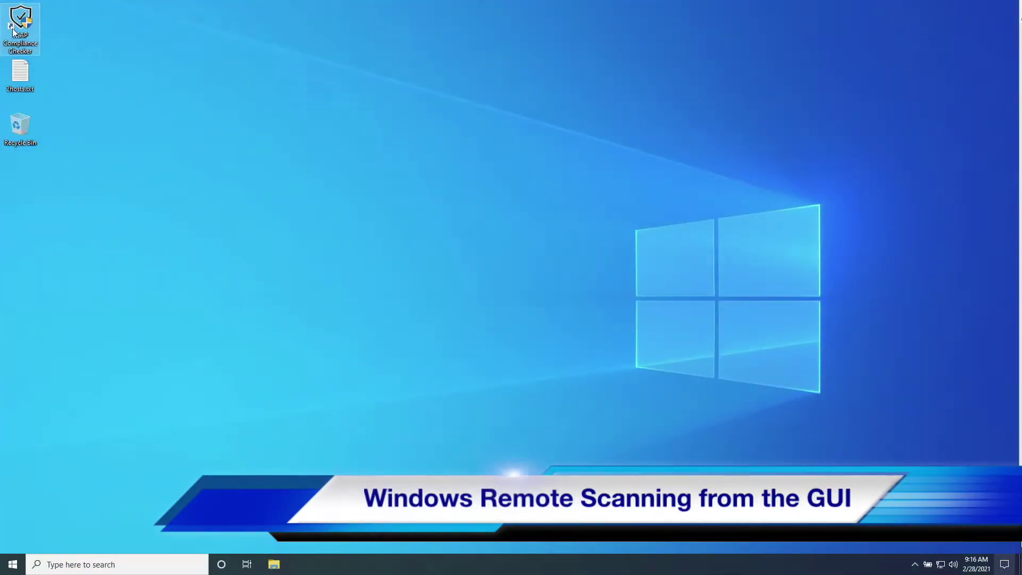
Step: Launch SCAP Compliance Checker 5.4 from the desktop icon and approve it to run as administrator
double_click(20, 27)
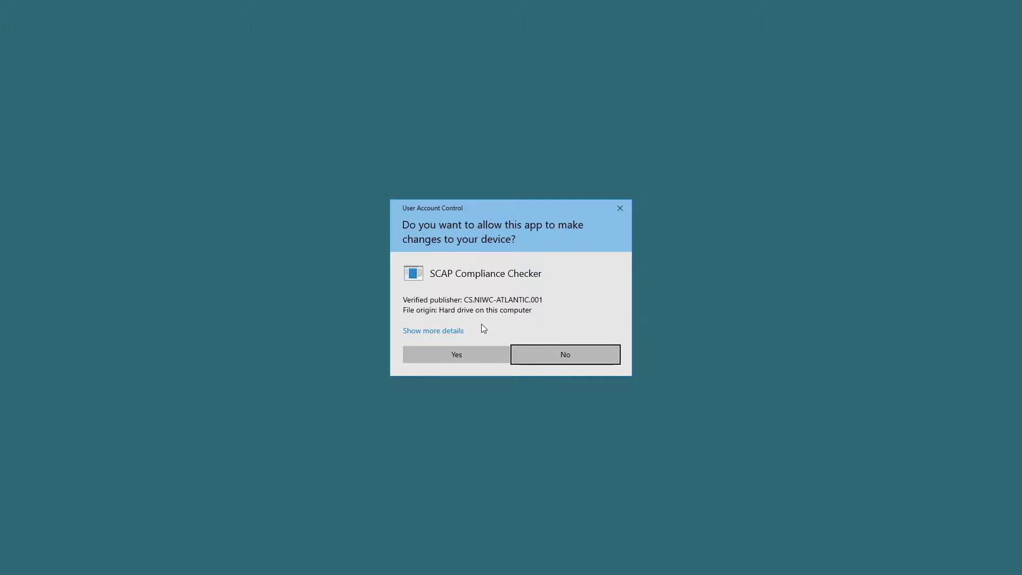
left_click(467, 352)
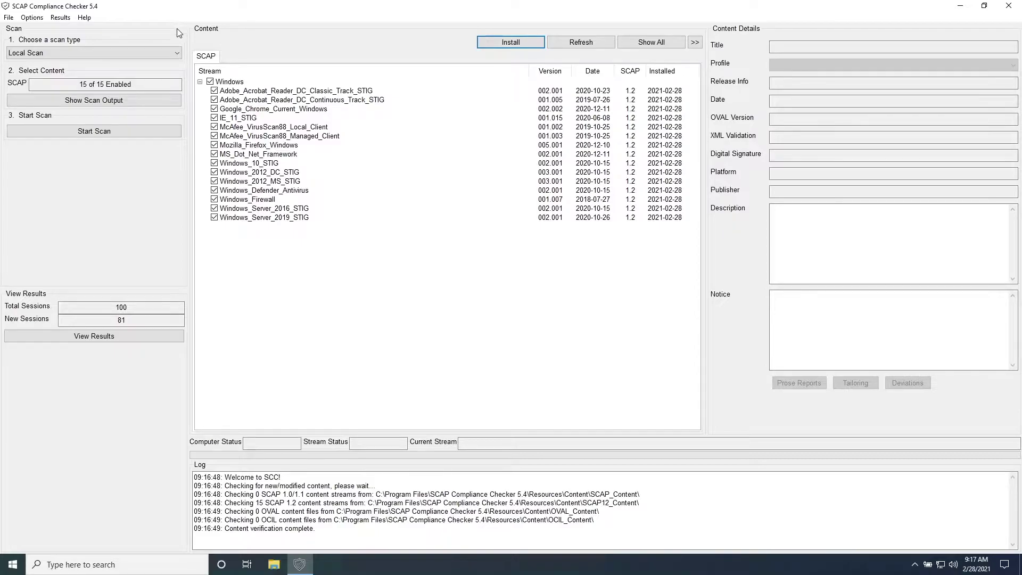
Step: Set the scan type to Windows Single Remote Scan with only the IE_11_STIG stream enabled
left_click(174, 56)
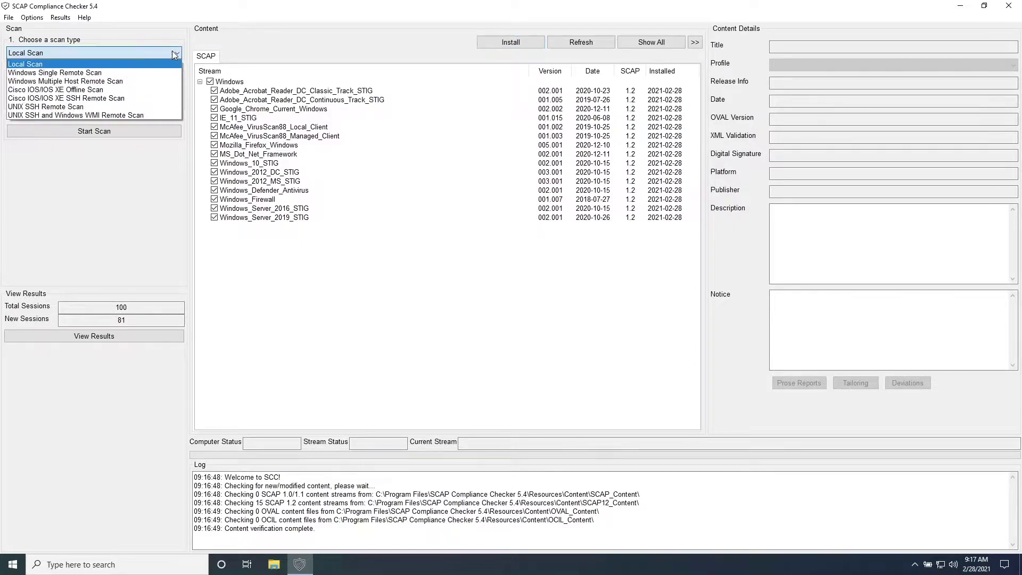
left_click(121, 78)
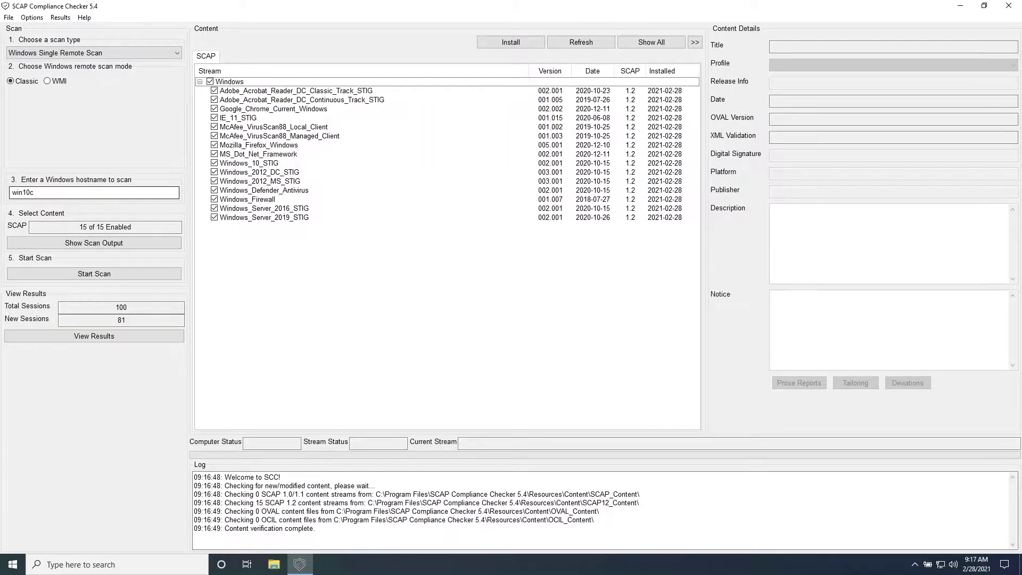
left_click(210, 82)
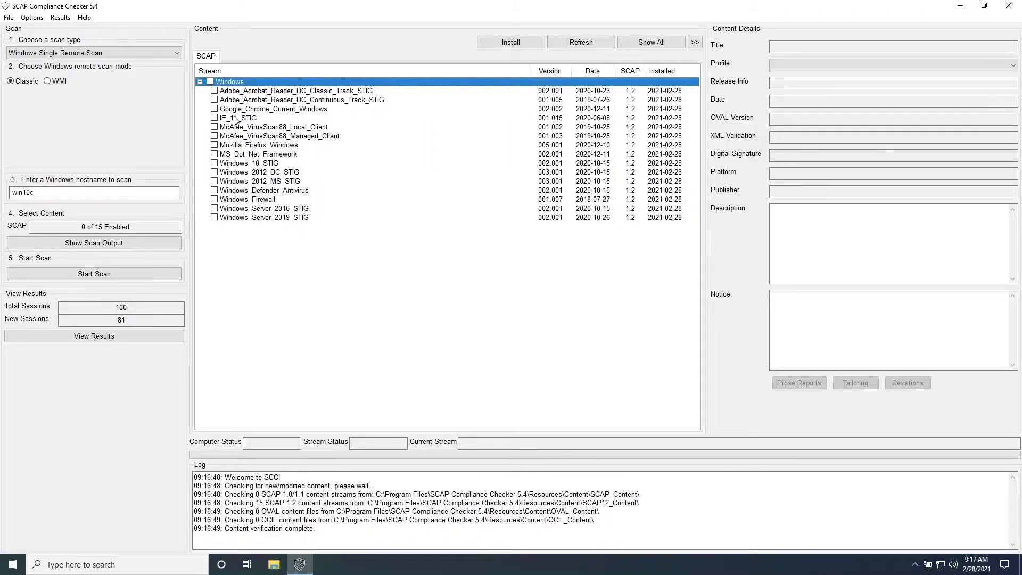
left_click(214, 118)
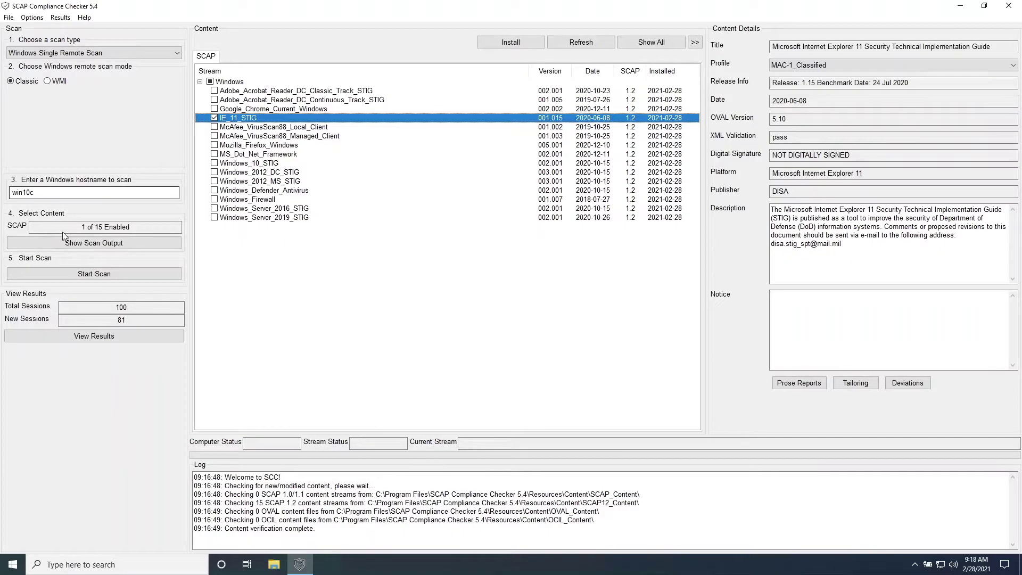
Step: Run the IE_11_STIG remote scan on win10c, which scores 99.25%
left_click(79, 278)
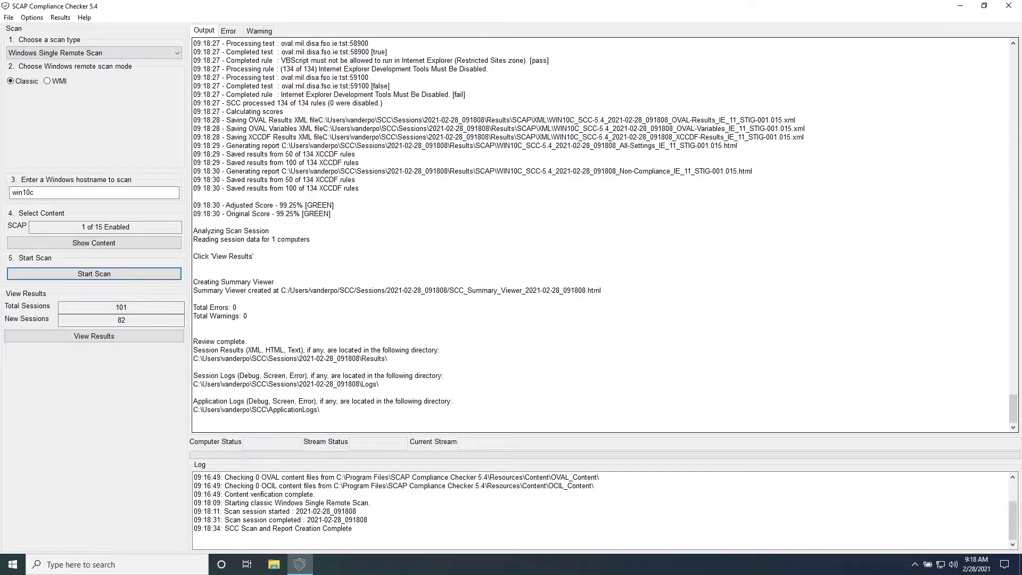
left_click(132, 51)
Step: Choose Windows Multiple Host Remote Scan using WMI mode
left_click(127, 81)
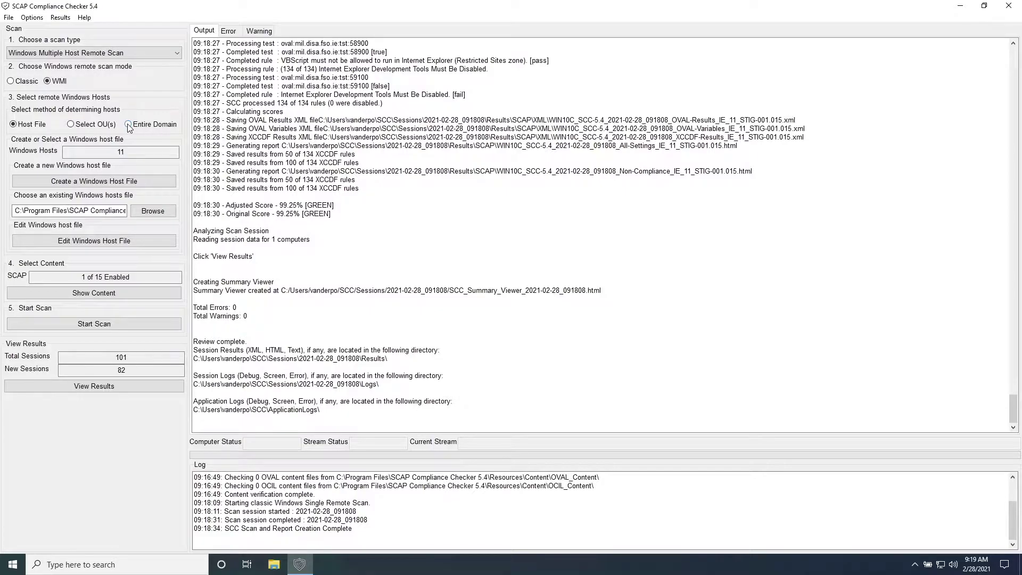
Step: Select the Test Computers through Compliant Active Directory OUs, including DISA, and save them as targets
left_click(78, 125)
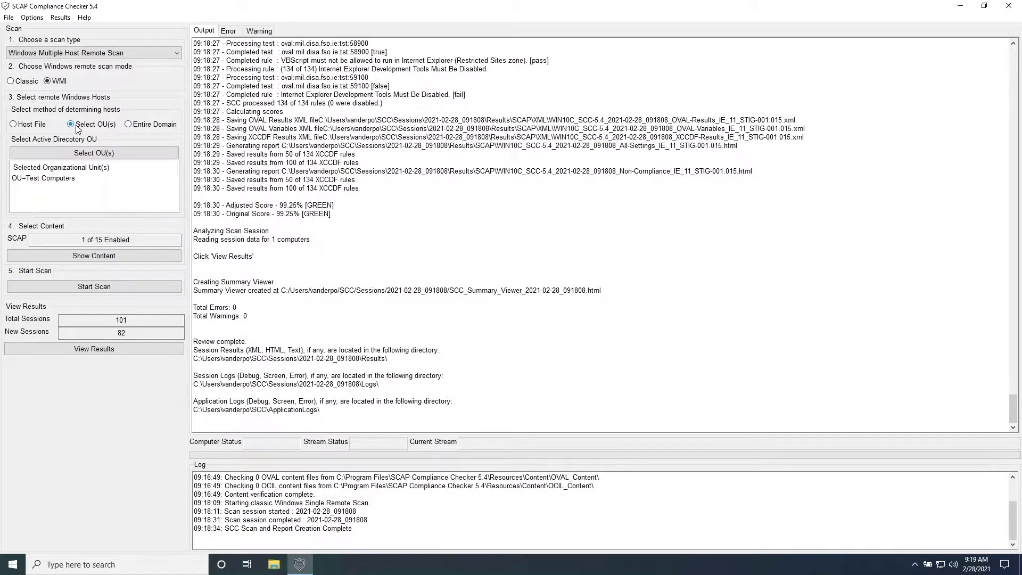
left_click(83, 154)
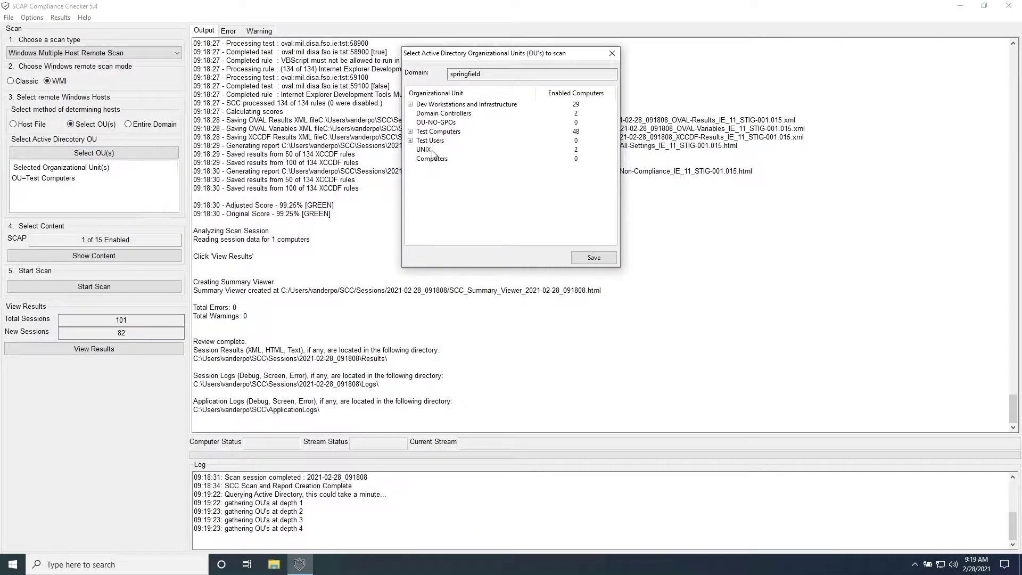
left_click(411, 131)
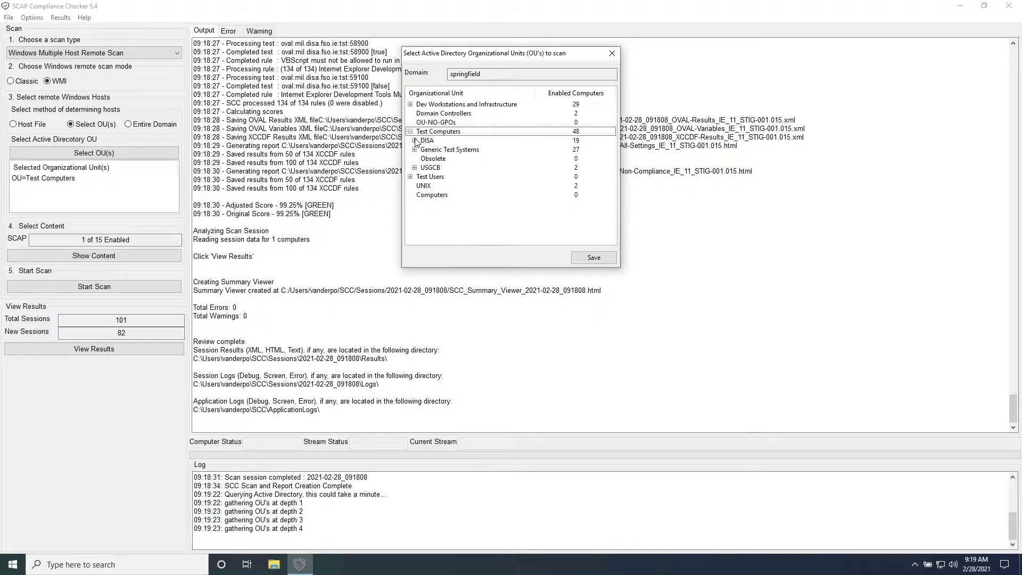
left_click(414, 140)
left_click(432, 152, "shift")
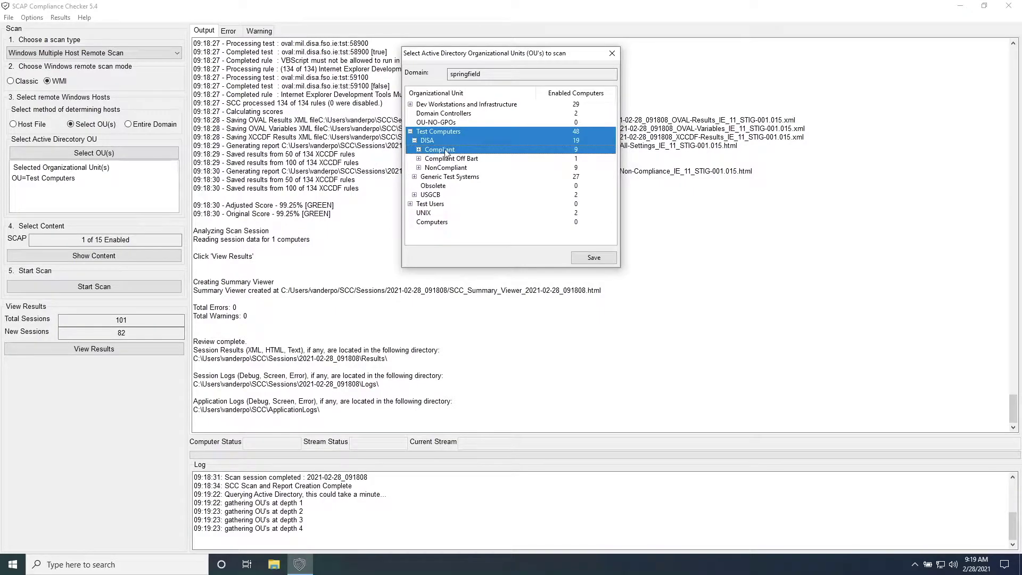
left_click(592, 258)
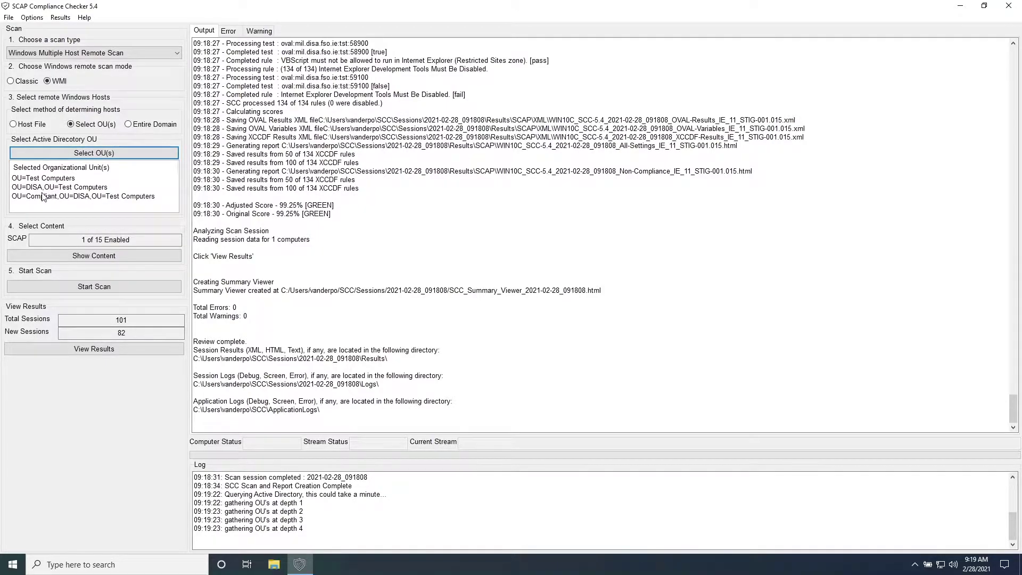
left_click(38, 130)
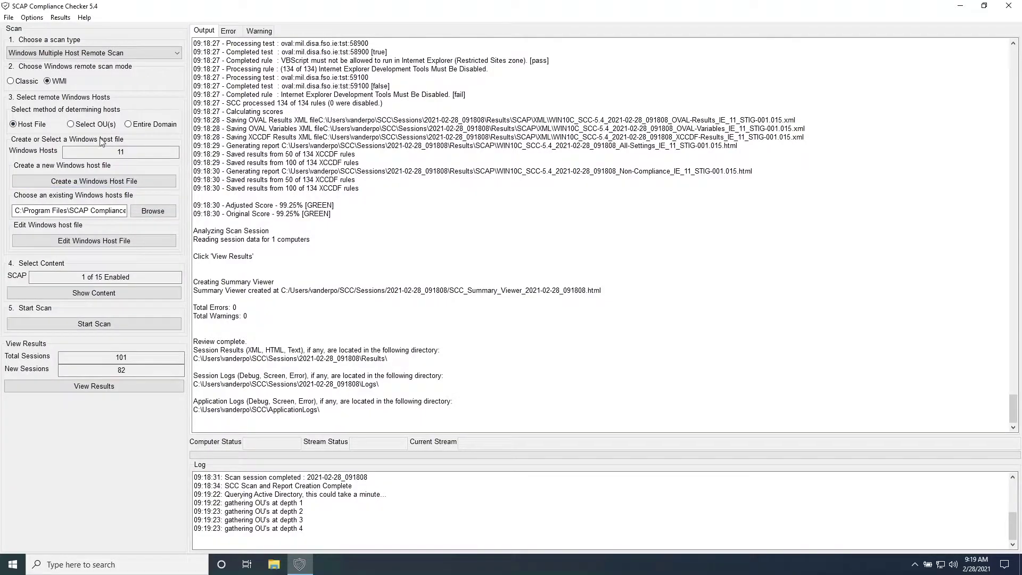
Step: Generate a Windows host file from the DISA OU with NSLookup and Ping validation
left_click(107, 184)
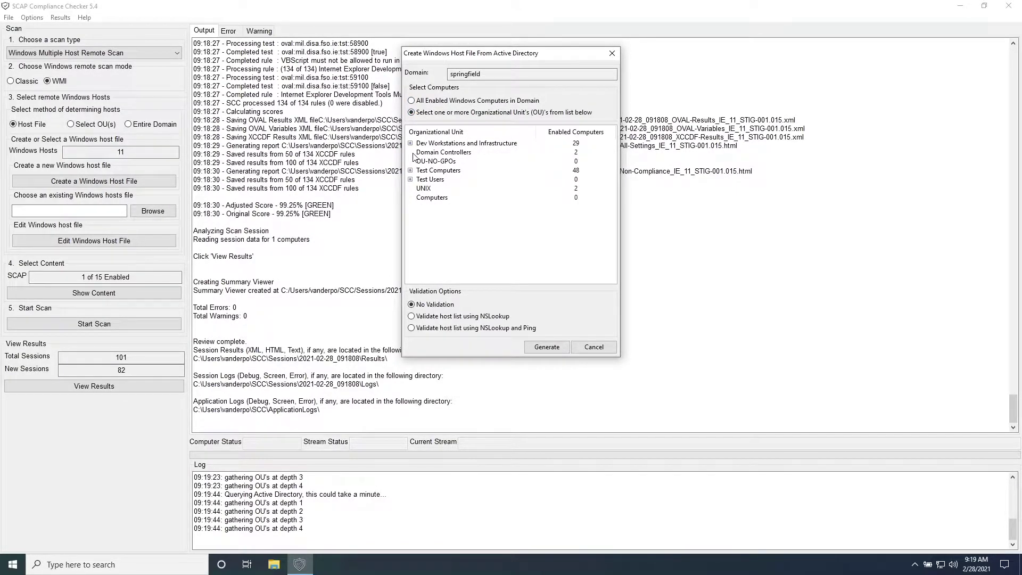
left_click(410, 170)
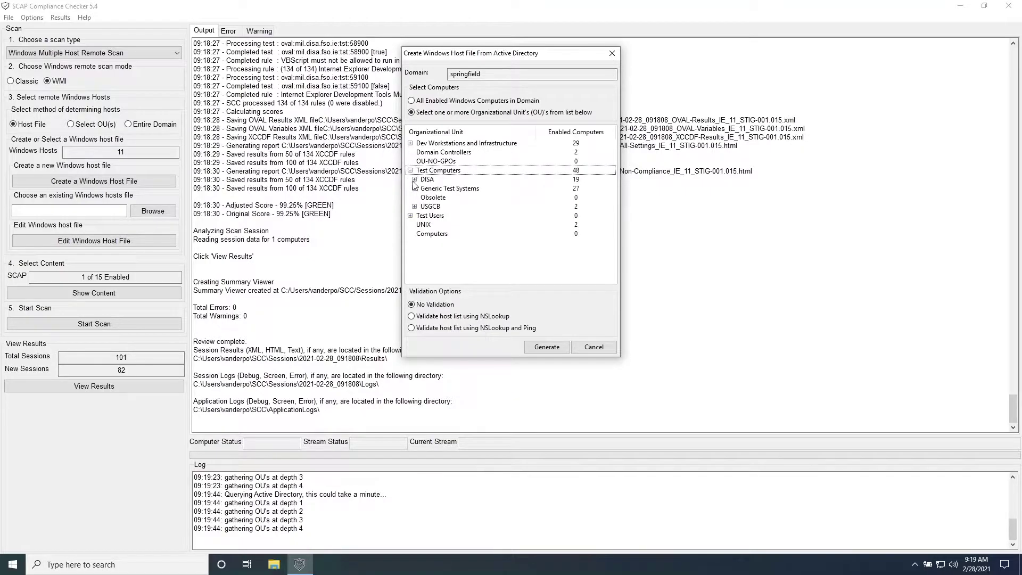
left_click(414, 180)
left_click(425, 180)
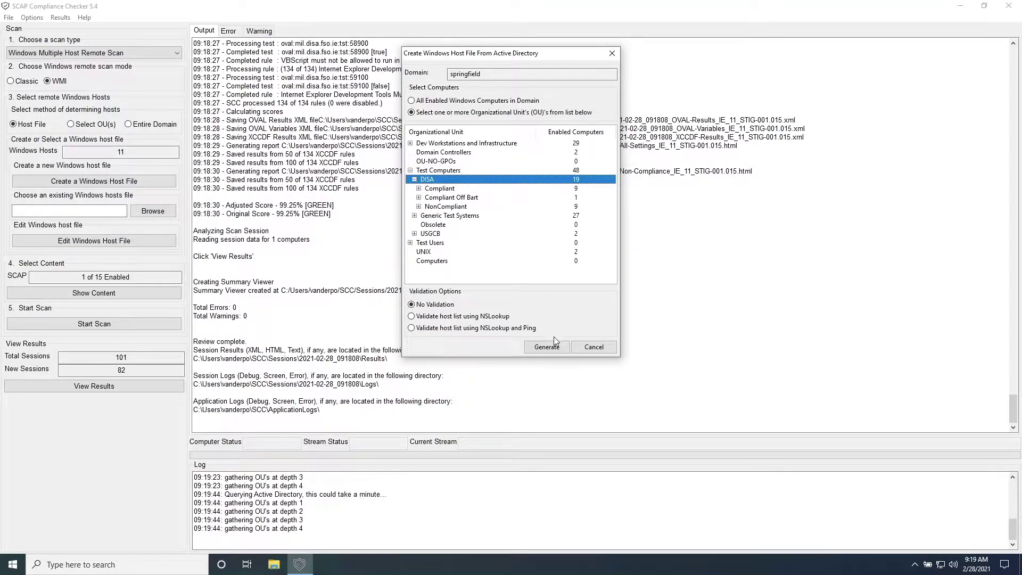
left_click(517, 328)
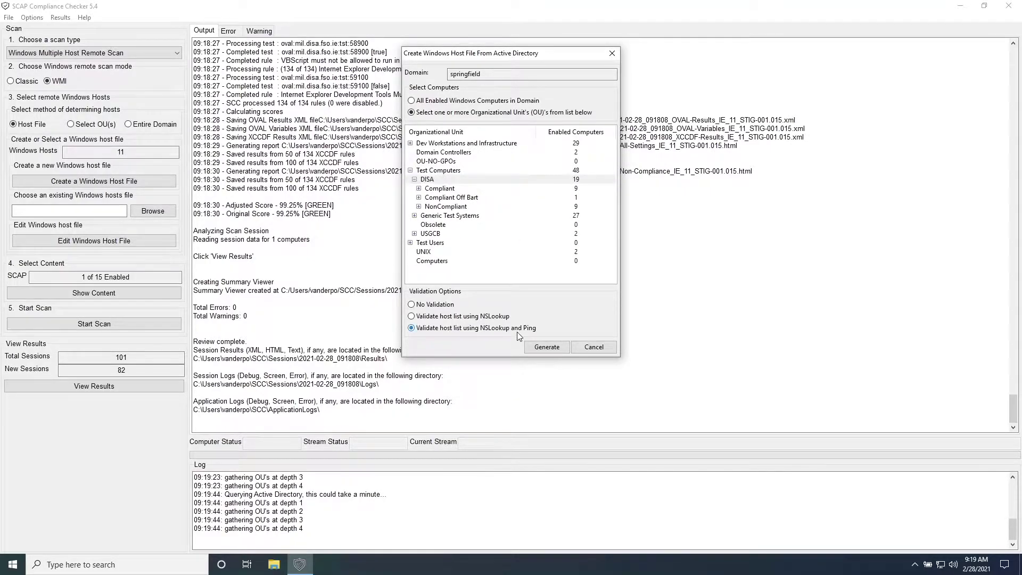
left_click(546, 347)
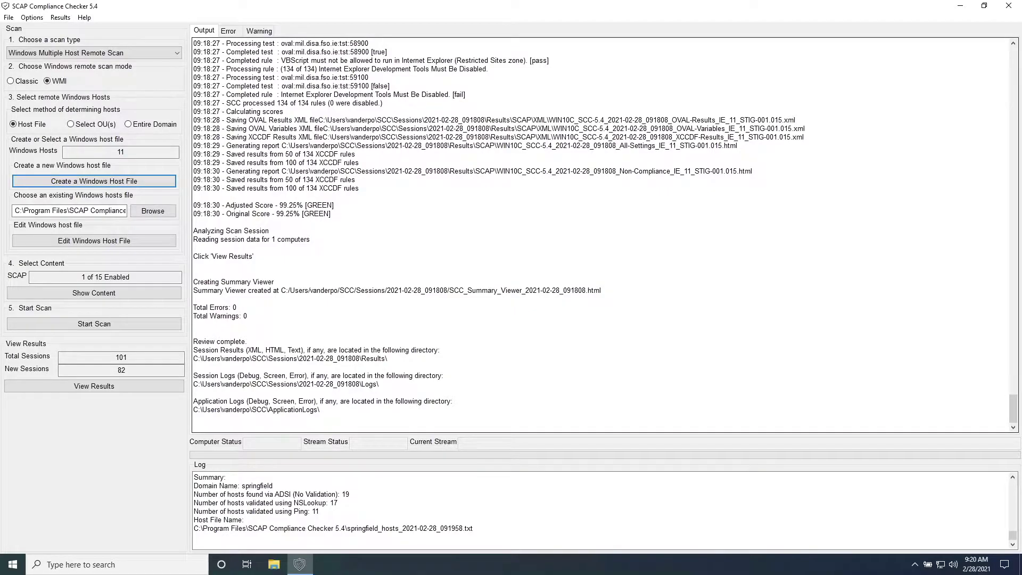
Step: Delete WIN10COFFBART from the host file and save it with 10 hosts
left_click(106, 239)
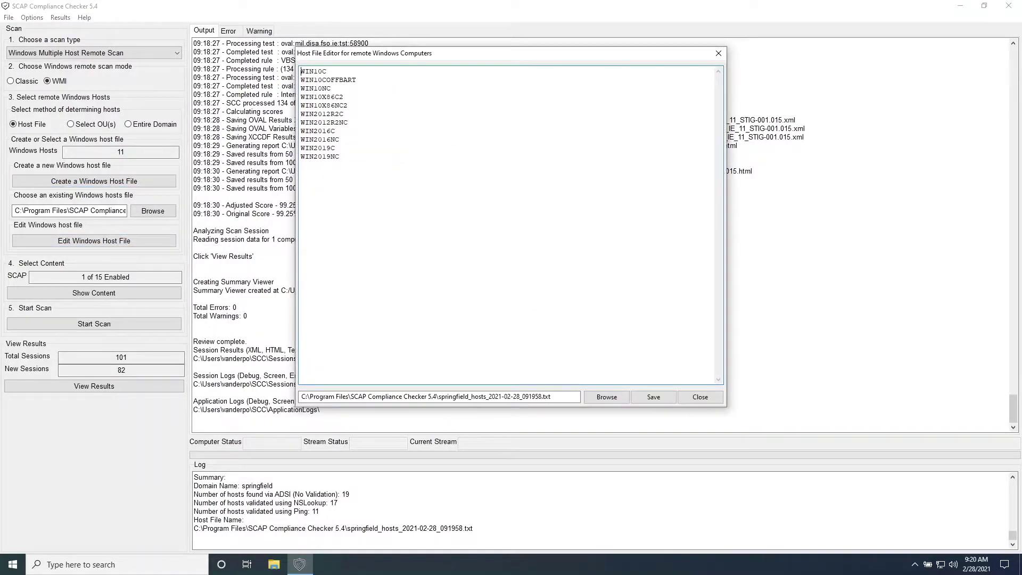
left_click_drag(346, 167, 285, 82)
left_click(393, 79)
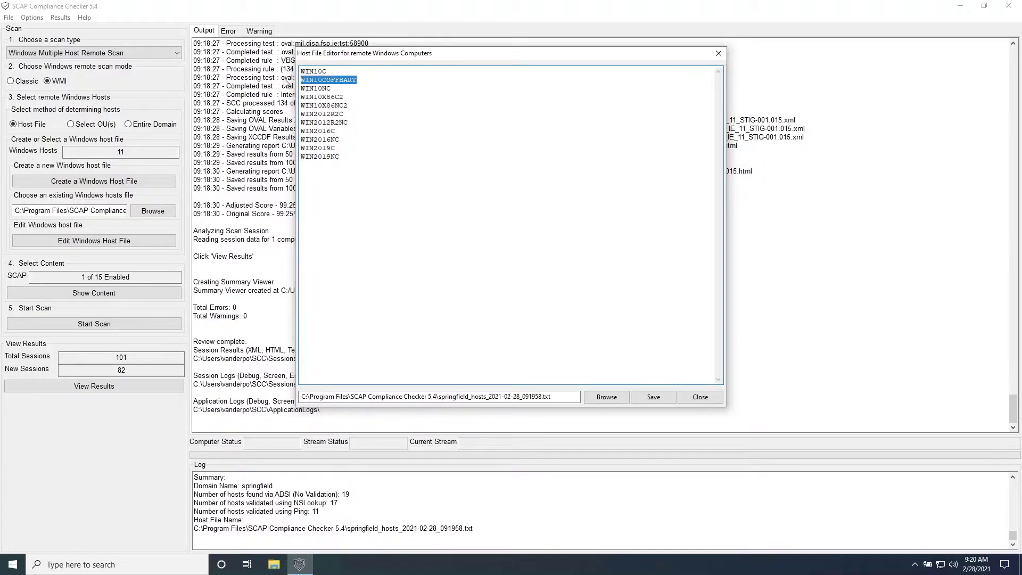
key("Delete")
key("Delete")
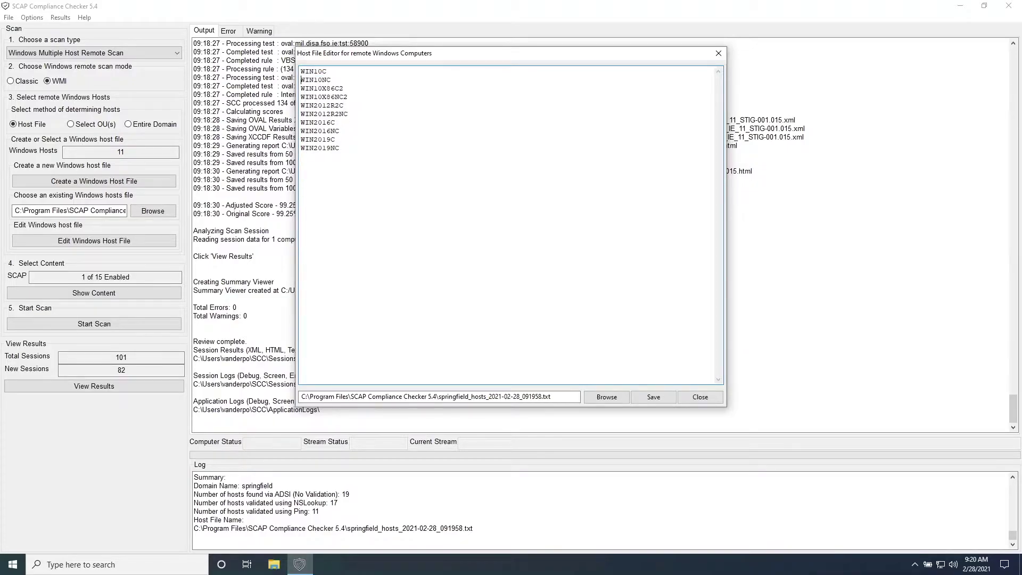
left_click(653, 402)
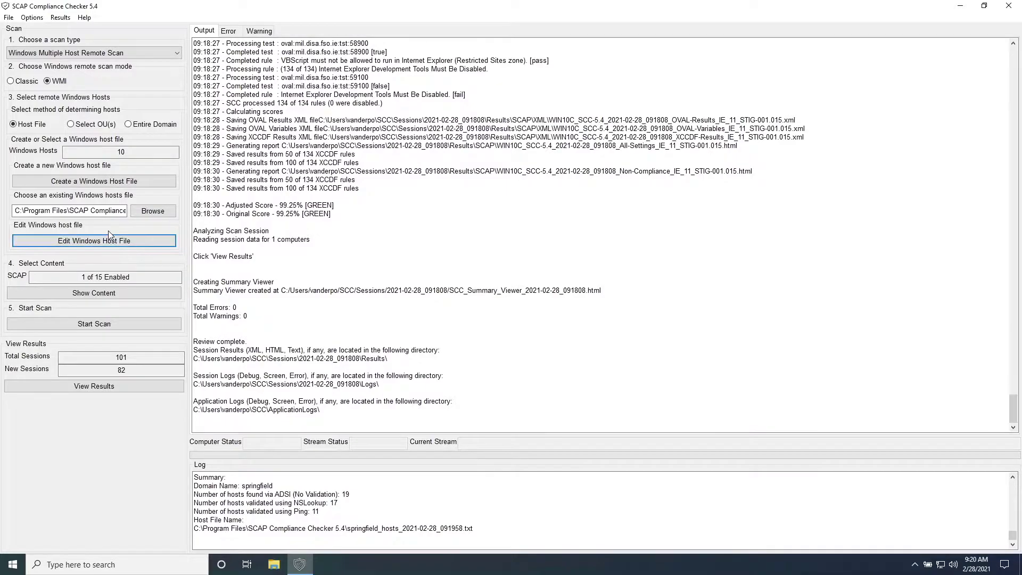
Step: Enable every Windows content stream except MS_Dot_Net_Framework, leaving 14 of 15 enabled
left_click(117, 292)
left_click(211, 82)
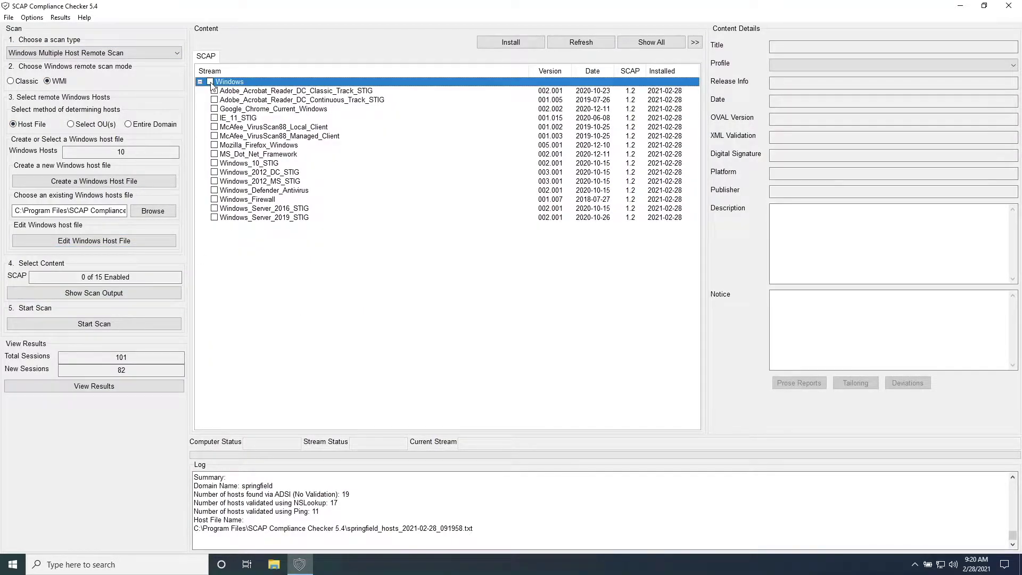
left_click(210, 82)
left_click(214, 154)
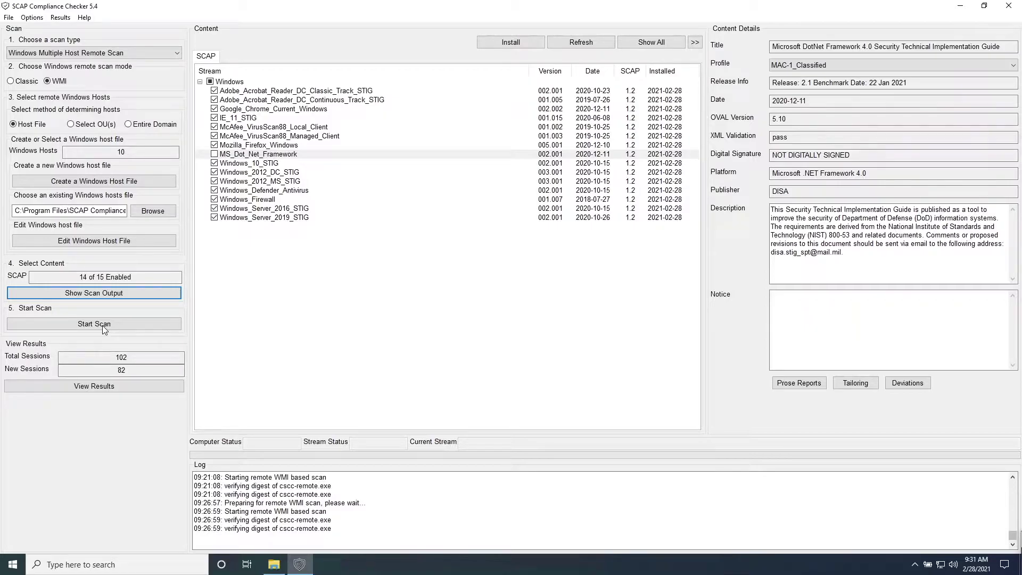
Step: Start the remote WMI scan of the 10 hosts and follow each host's progress
left_click(102, 325)
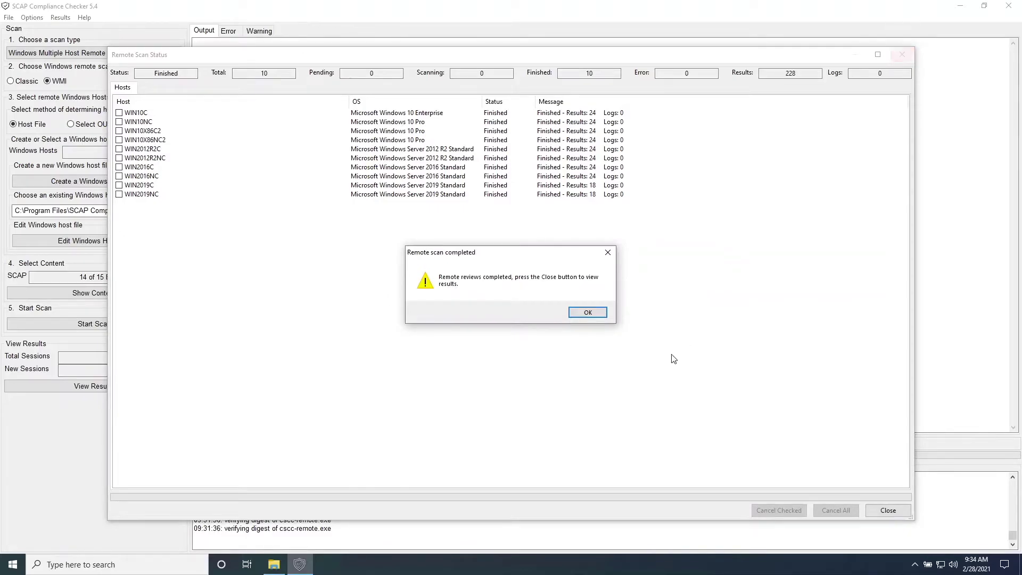
Step: Acknowledge the 'Remote scan completed' message once all 10 hosts finish with 228 results
left_click(587, 313)
Step: Close the scan status and open session 2021-02-28_093134 in the results viewer
left_click(902, 512)
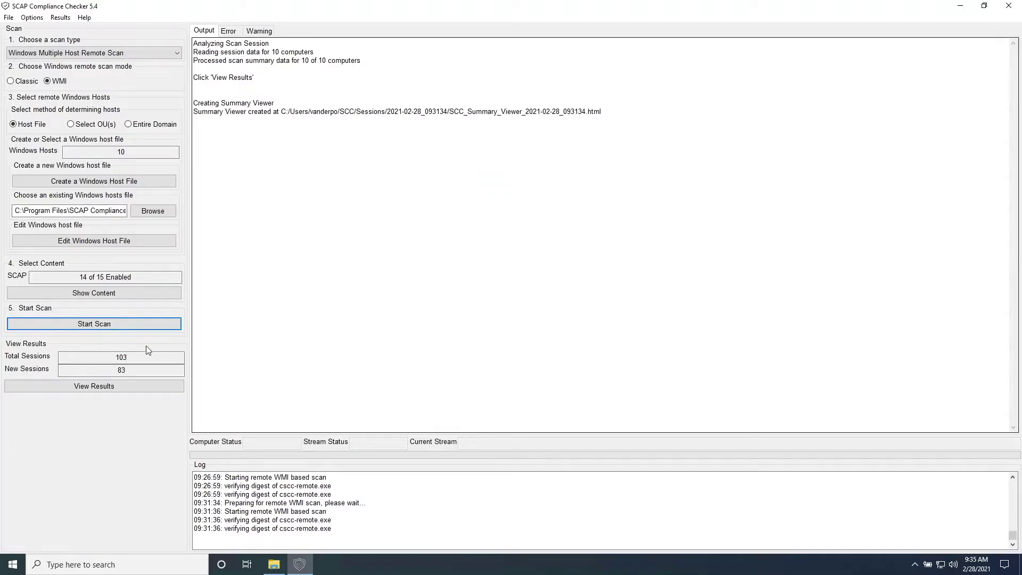
left_click(96, 386)
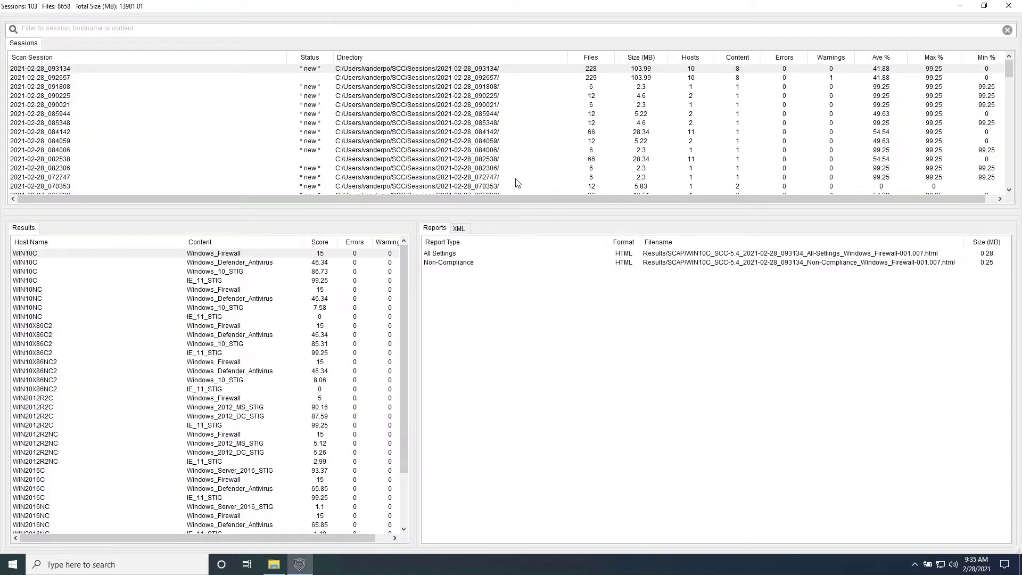
left_click(437, 70)
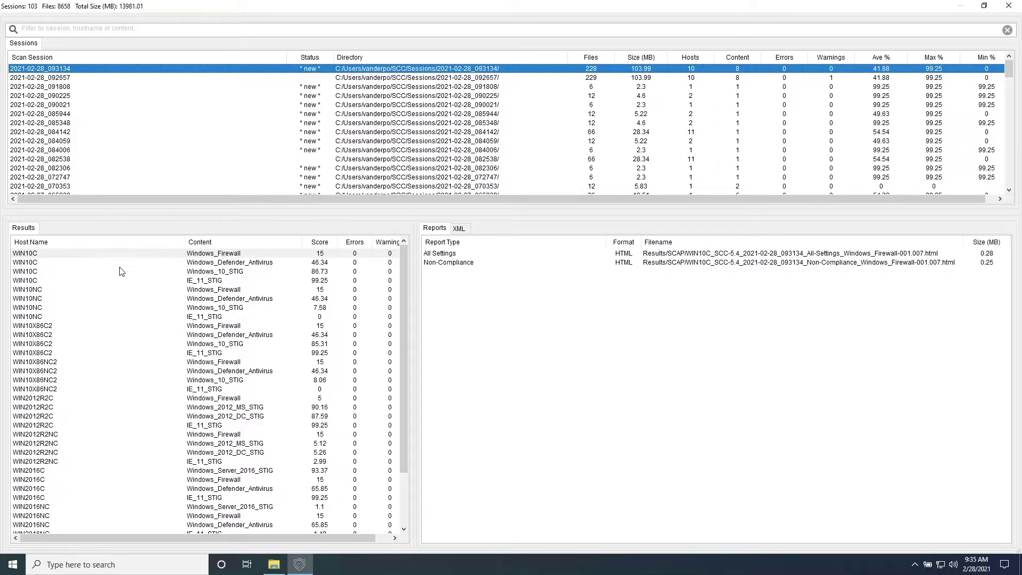
scroll(122, 272, "down", 3)
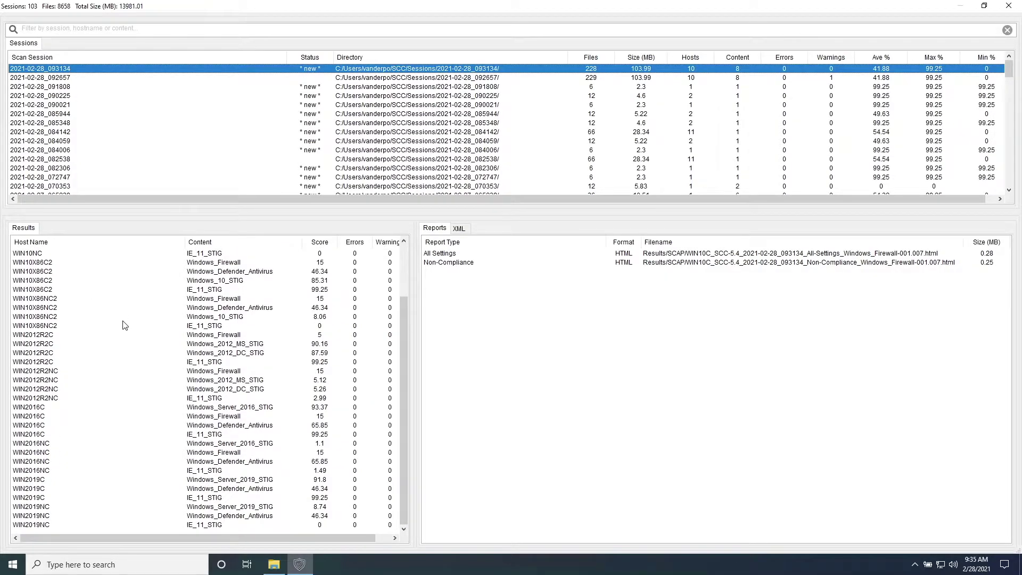
scroll(162, 353, "up", 3)
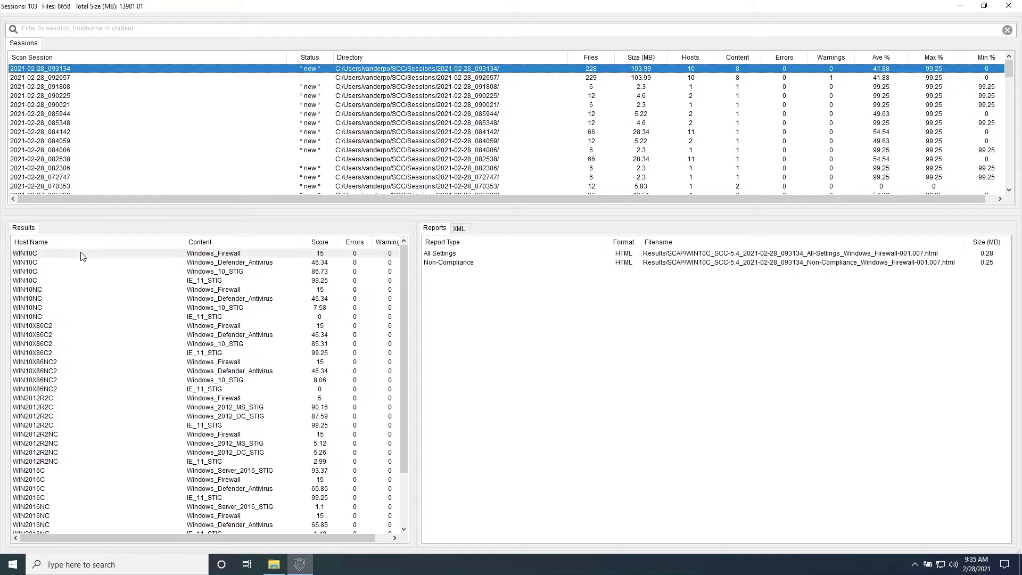
Step: Review report rows for WIN10C, WIN2019NC and WIN2019C, e.g. Windows_Server_2019_STIG at 91.8
left_click(190, 256)
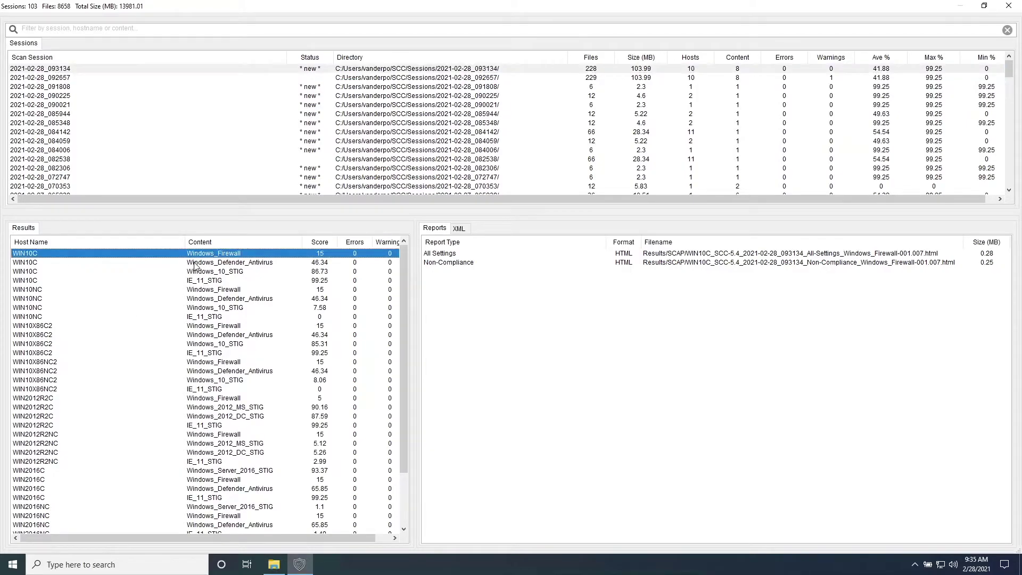
left_click(195, 263)
left_click(196, 271)
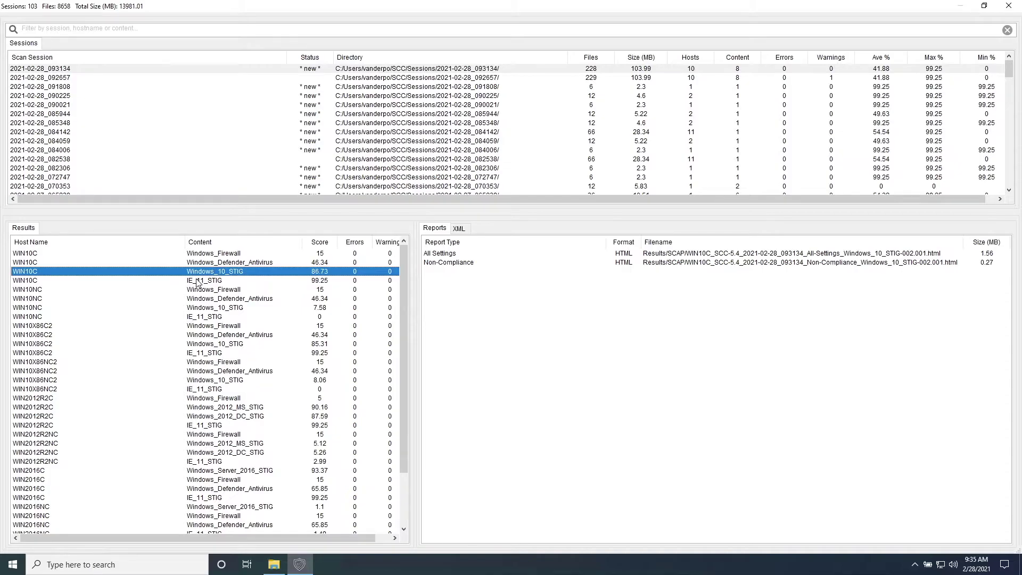
left_click(199, 281)
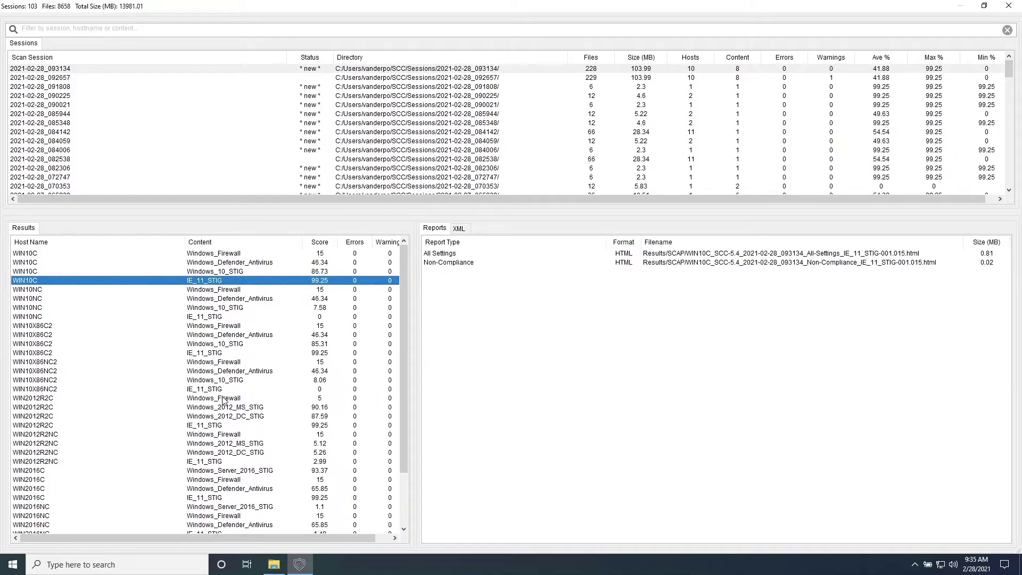
scroll(215, 447, "down", 3)
left_click(202, 524)
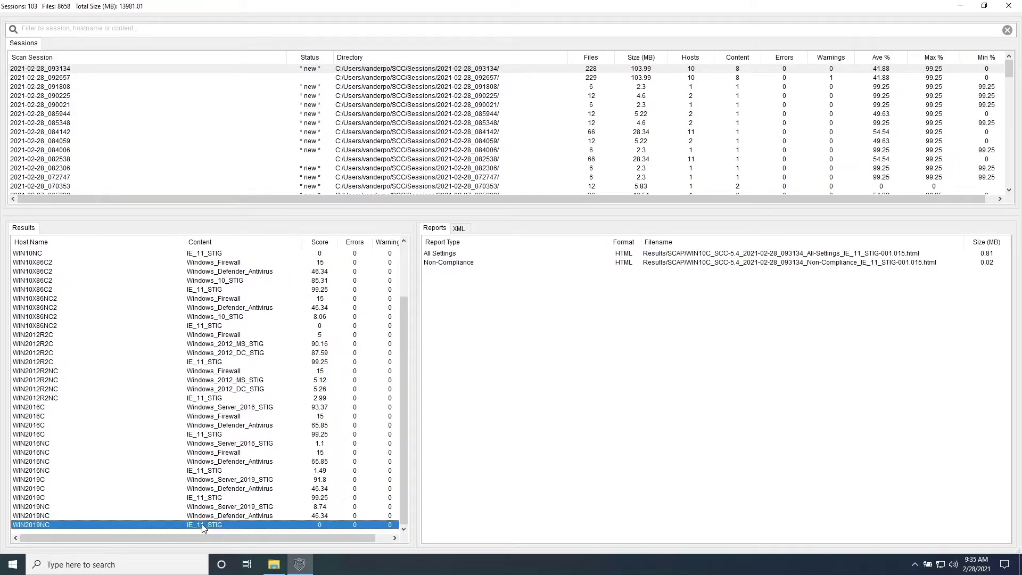
left_click(208, 507)
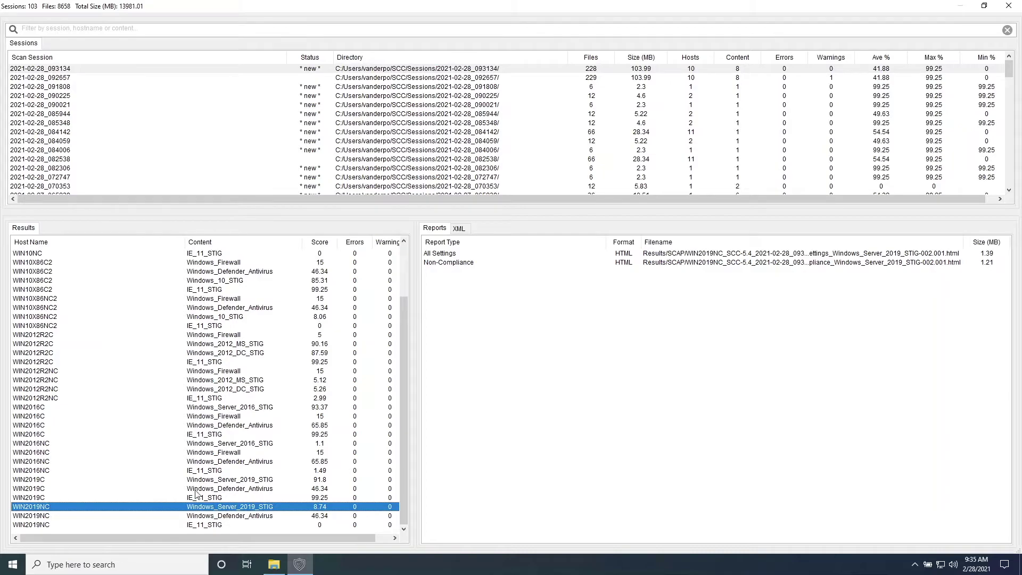
left_click(225, 481)
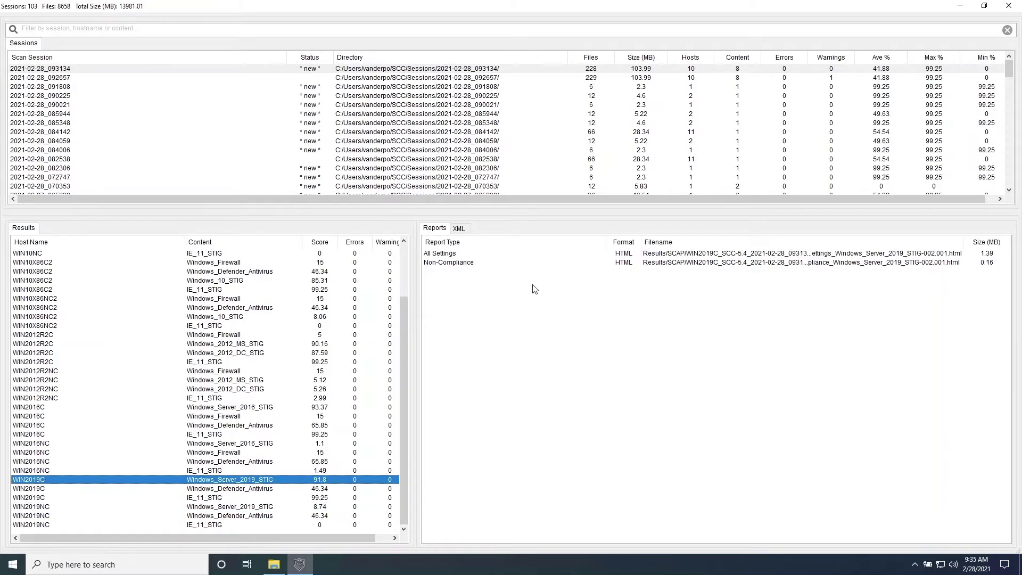
Step: Review WIN2019C's Windows_Server_2019_STIG All Settings report (91.8%), then close the report viewer
double_click(468, 254)
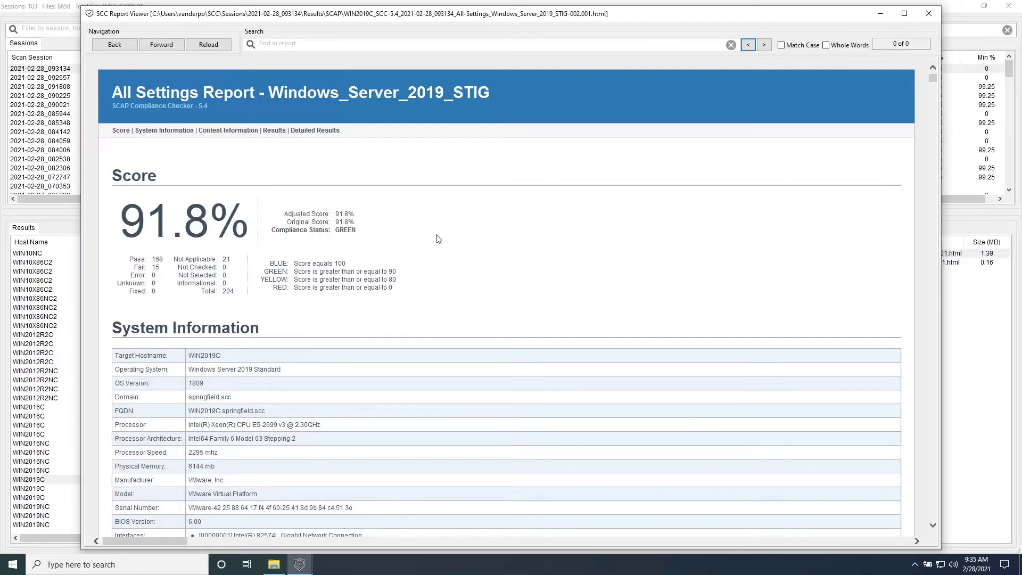
scroll(437, 239, "down", 10)
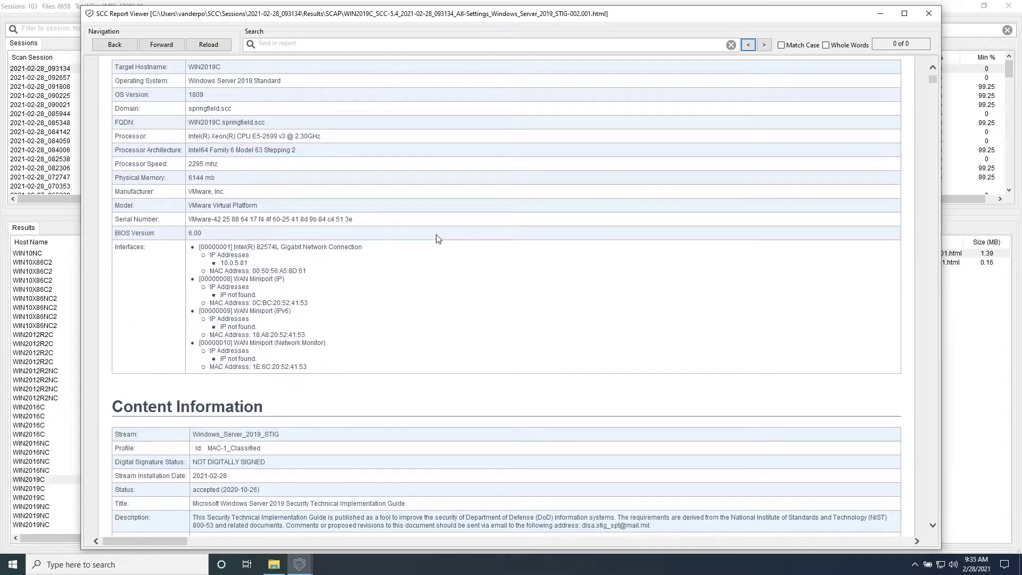
scroll(438, 239, "up", 10)
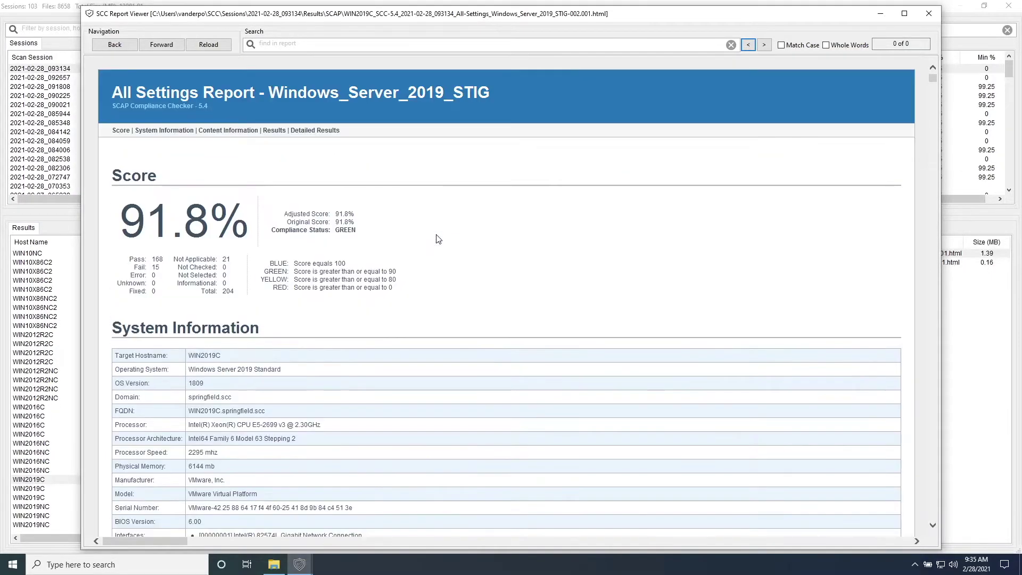
left_click(929, 12)
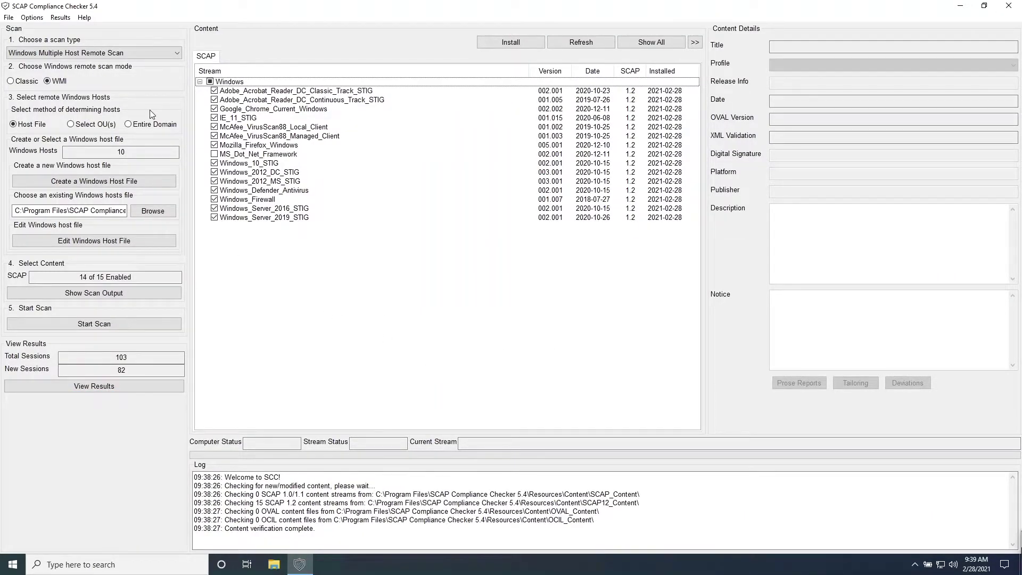
Step: In Scanning Options, set Maximum local threads for remote WMI or SSH scan to 30 and save
left_click(30, 19)
left_click(33, 30)
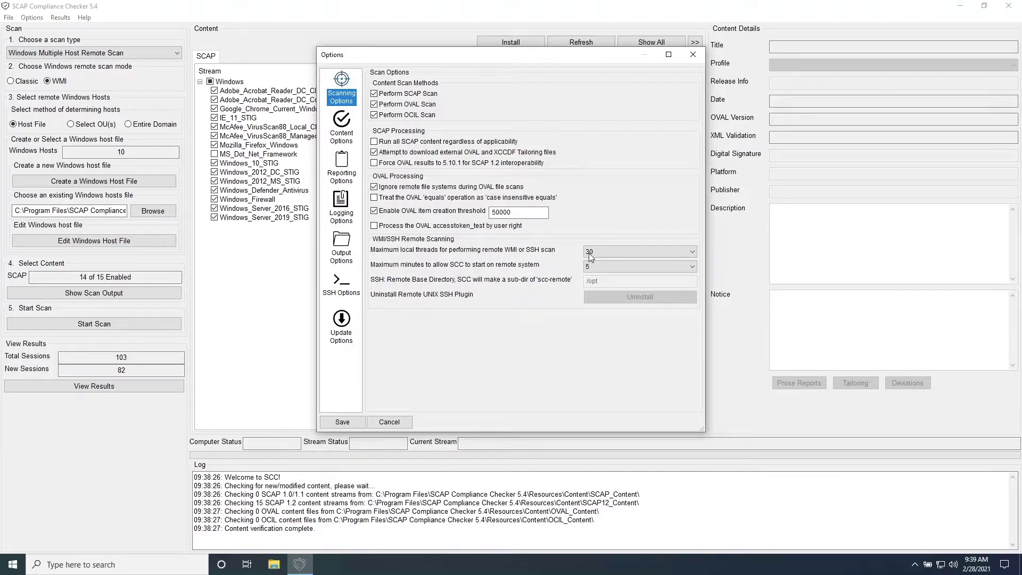
left_click(614, 254)
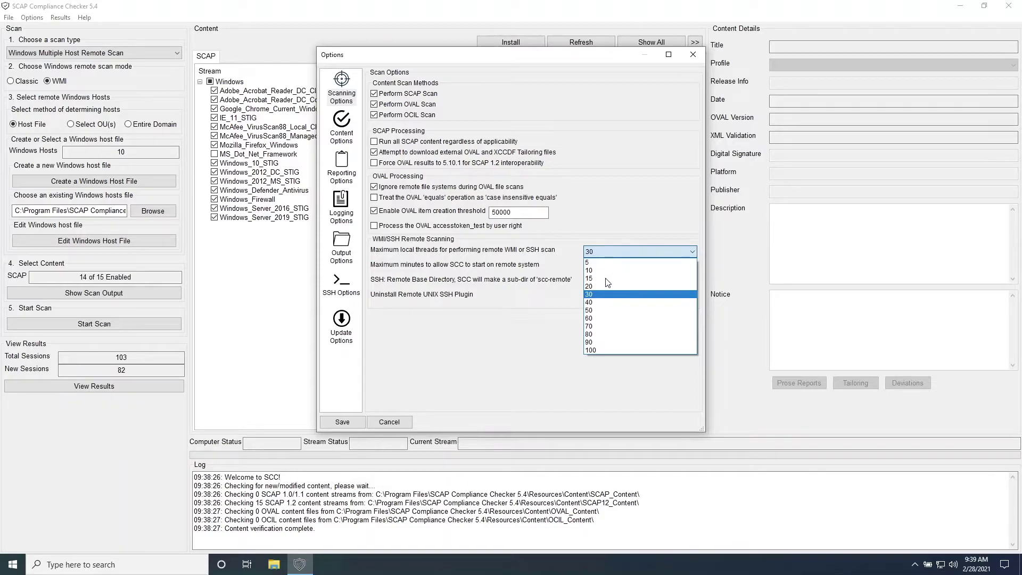
left_click(601, 321)
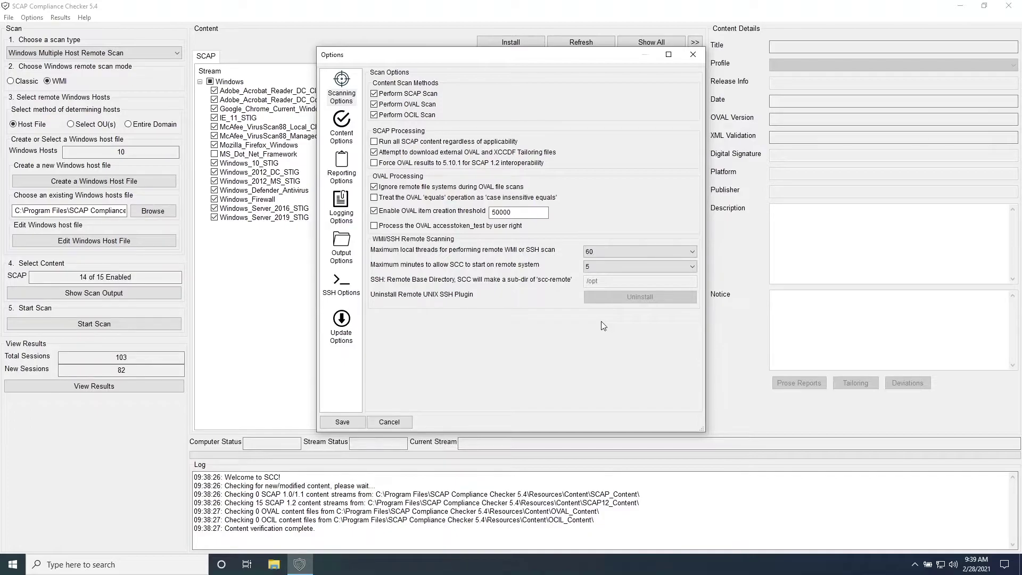
left_click(644, 252)
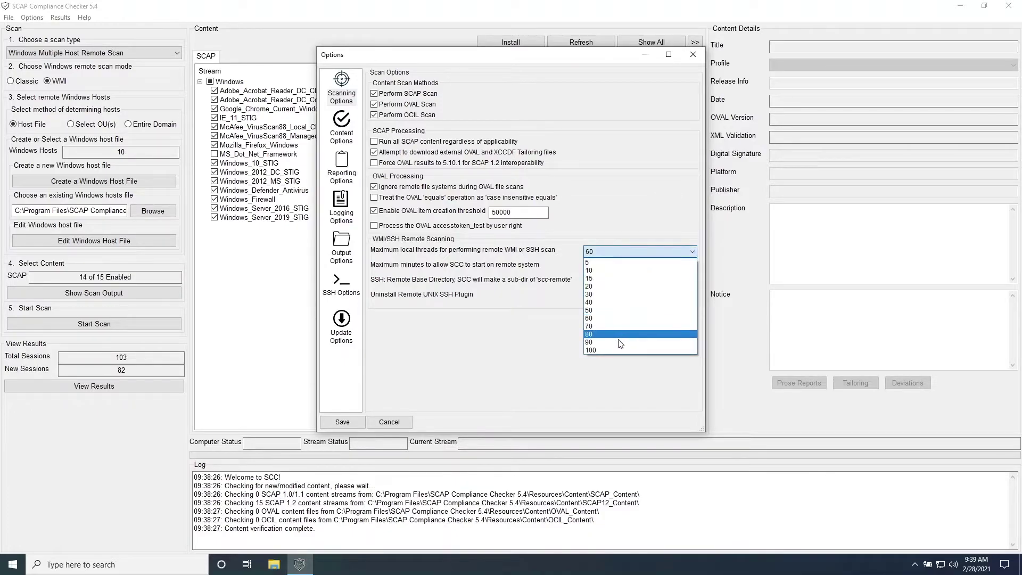
left_click(620, 342)
left_click(621, 248)
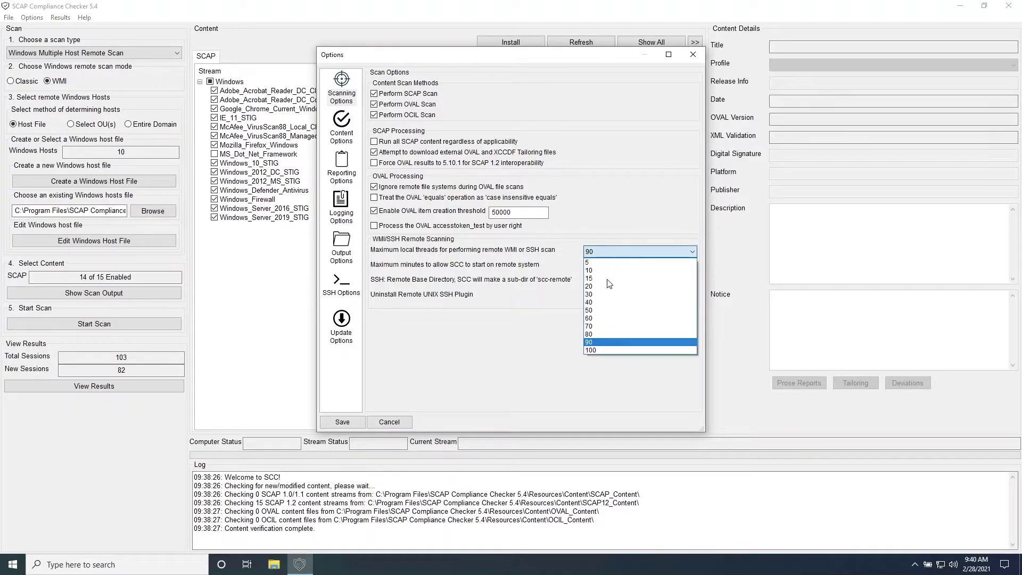
left_click(594, 351)
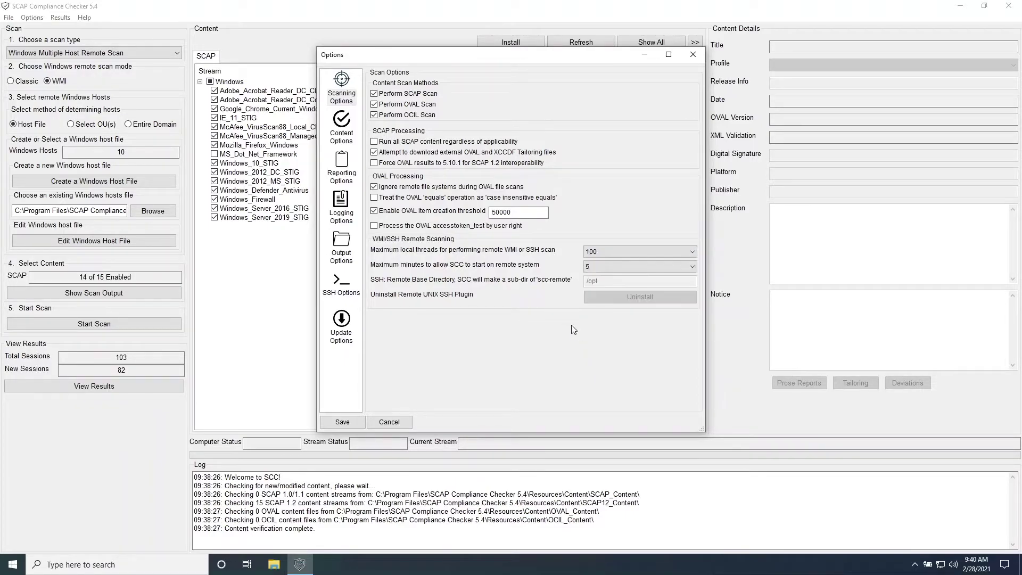
left_click(599, 254)
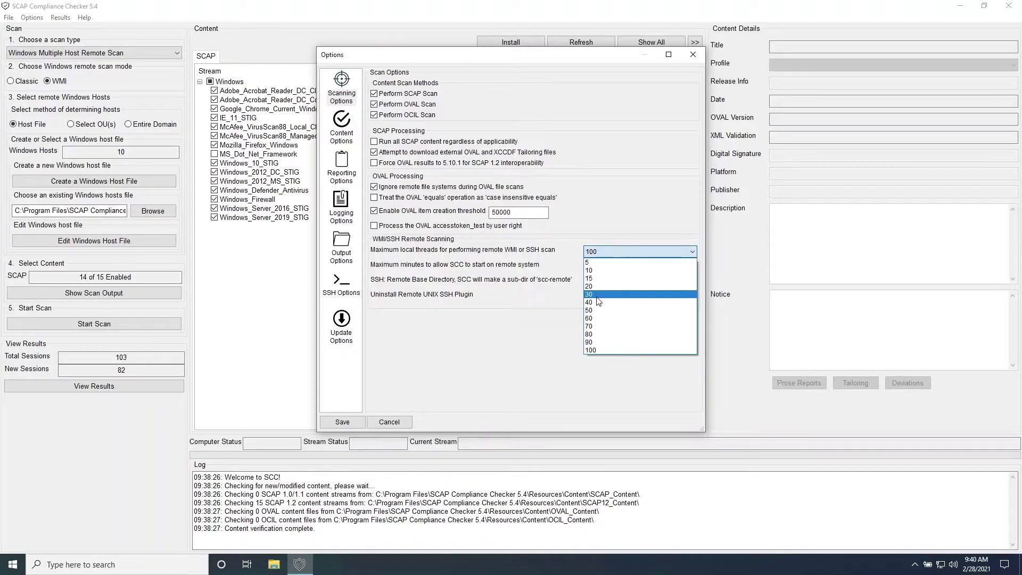
left_click(597, 296)
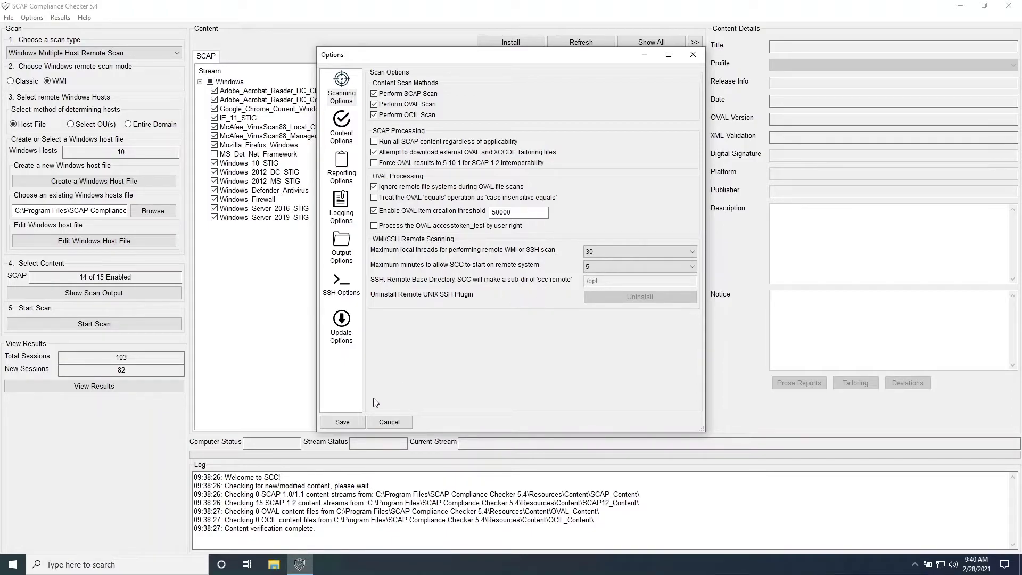
left_click(347, 421)
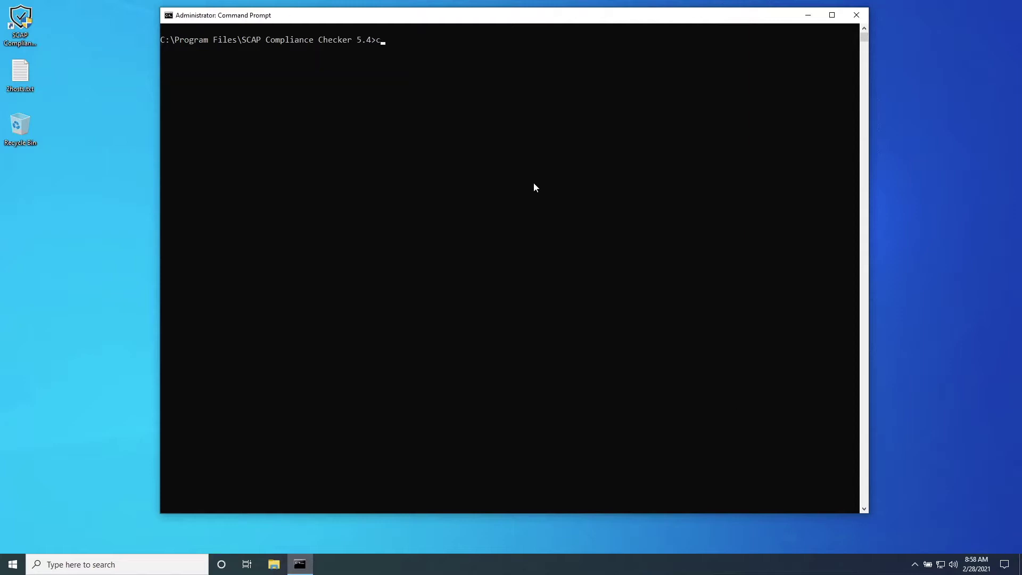
Step: Run cscc --help, scroll back to review the --wmi options, then recall the command
type("cscc --help")
key("Return")
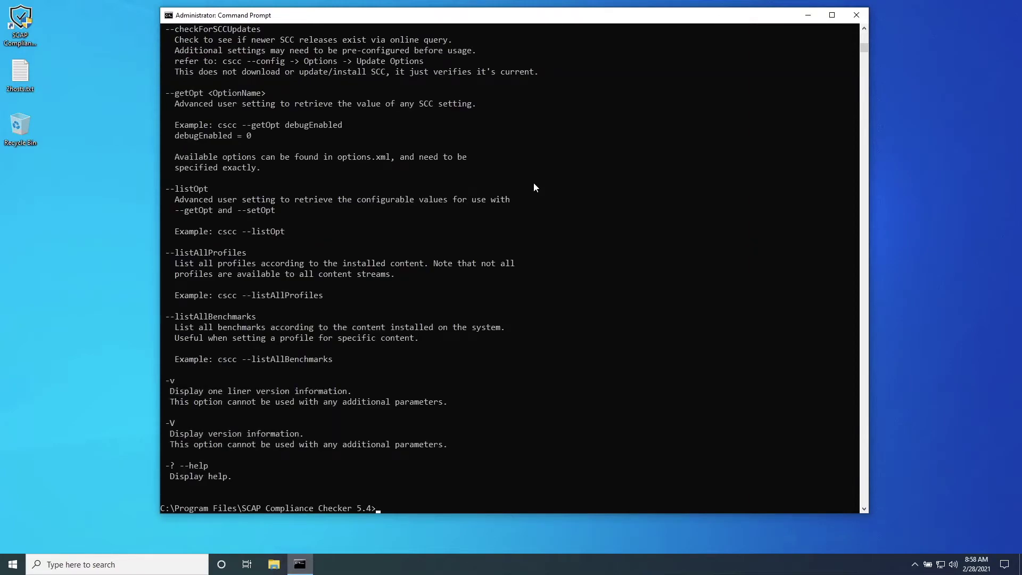
scroll(519, 168, "up", 18)
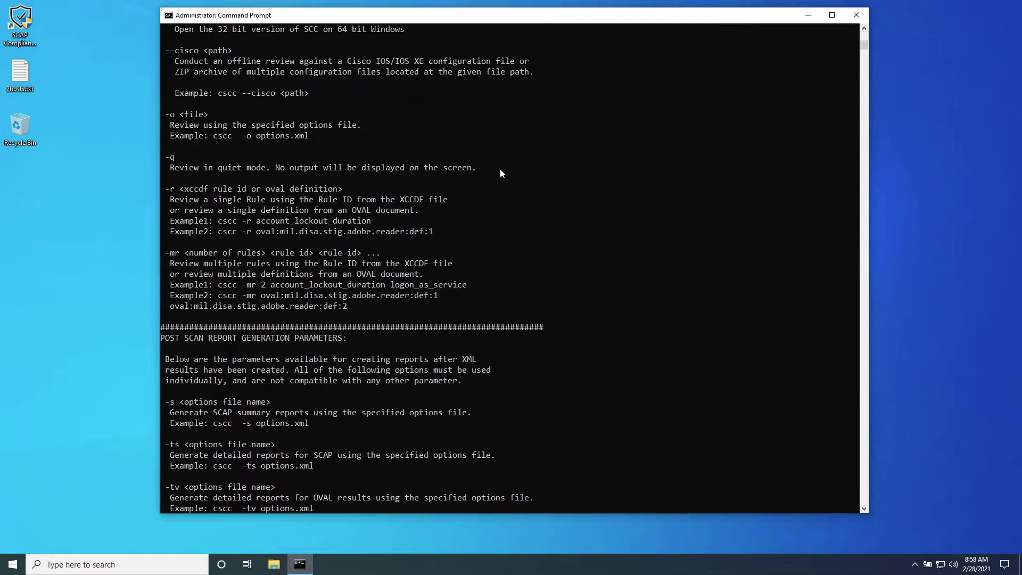
scroll(500, 170, "up", 10)
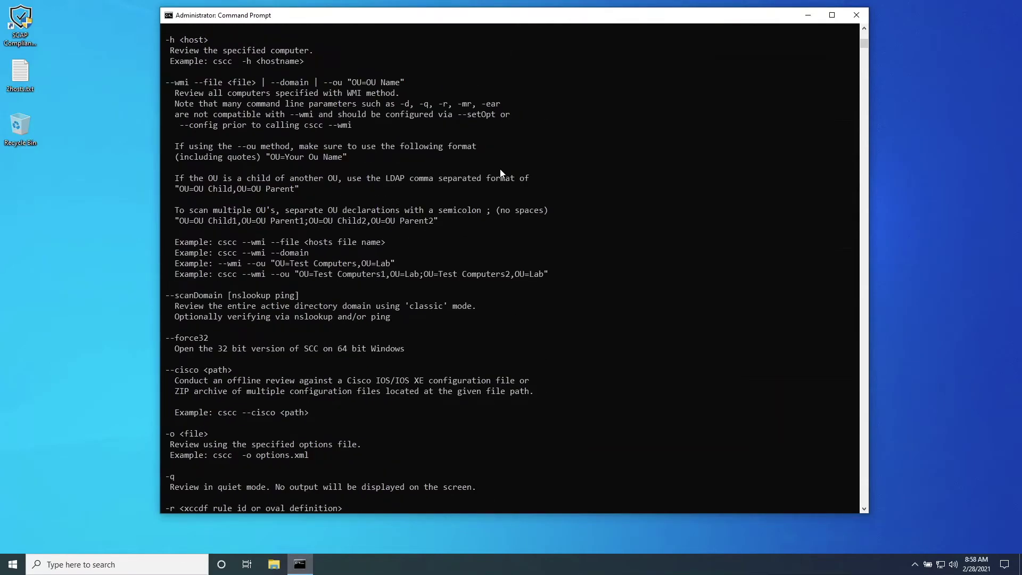
scroll(500, 173, "up", 3)
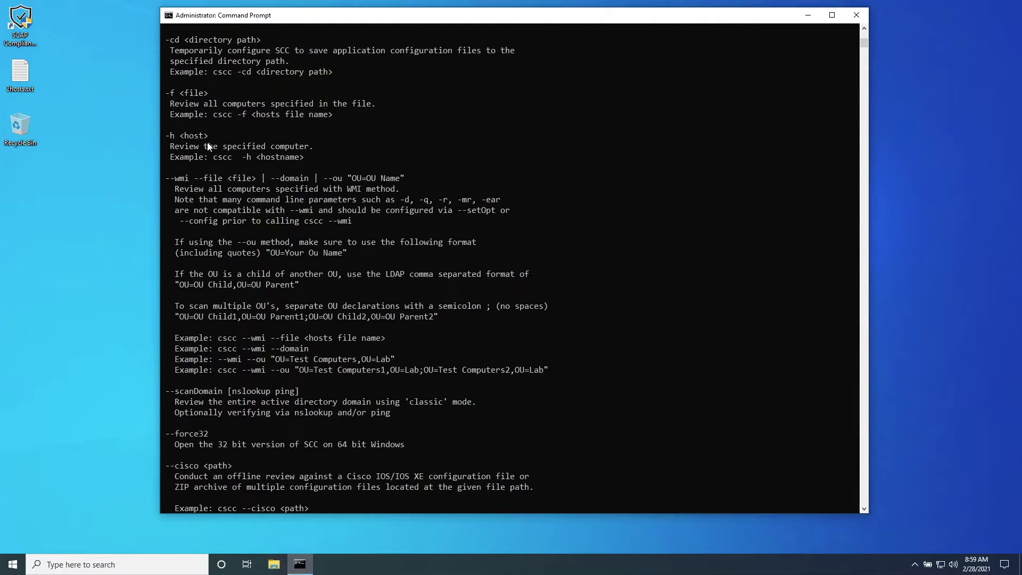
key("Up")
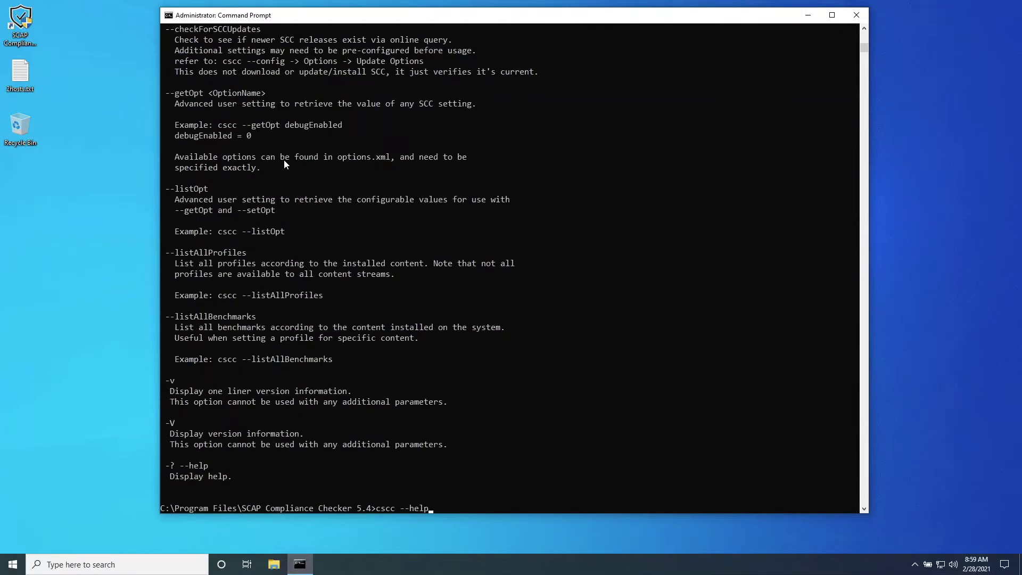
Step: Run cscc -f 2hosts.txt to scan the hosts listed in 2hosts.txt until completion
key("BackSpace")
key("BackSpace")
key("BackSpace")
key("BackSpace")
key("BackSpace")
type("f 2hosts.txt")
key("Return")
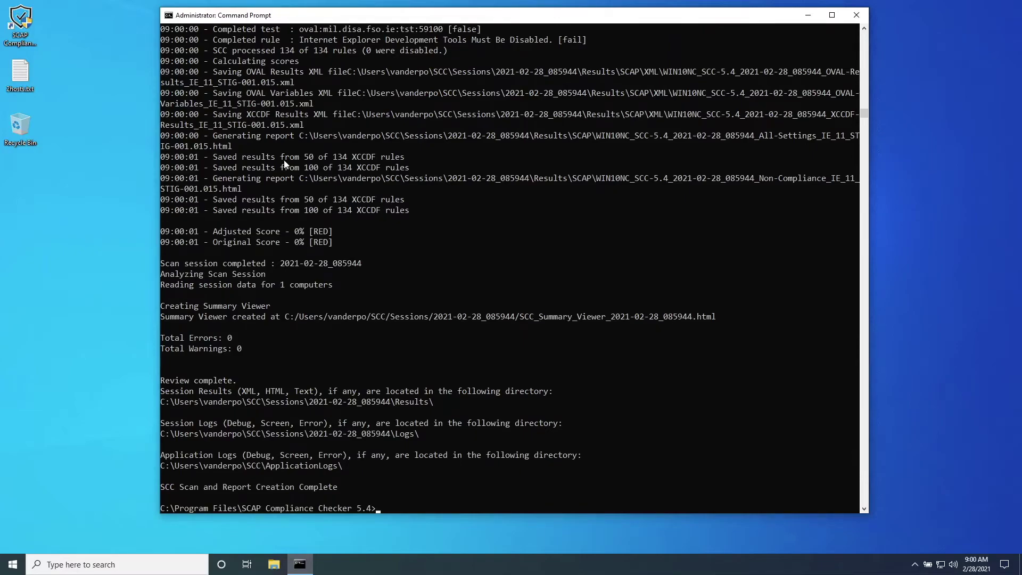
key("Up")
Step: Run cscc -h win10c to scan host win10c, finishing at 99.25%
key("BackSpace")
key("BackSpace")
key("BackSpace")
key("BackSpace")
key("BackSpace")
key("BackSpace")
key("BackSpace")
key("BackSpace")
key("BackSpace")
key("BackSpace")
key("BackSpace")
key("BackSpace")
type("h win10c")
key("Return")
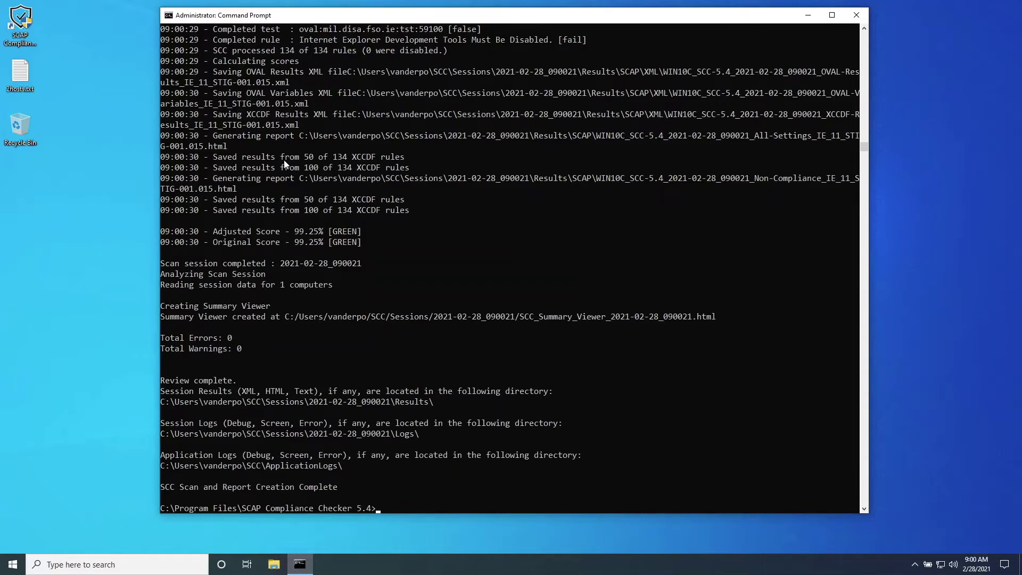
Step: Rerun cscc --help and scroll to the --wmi OU scan syntax and related options
type("cscc -f 2hosts.txt")
key("Up")
key("Return")
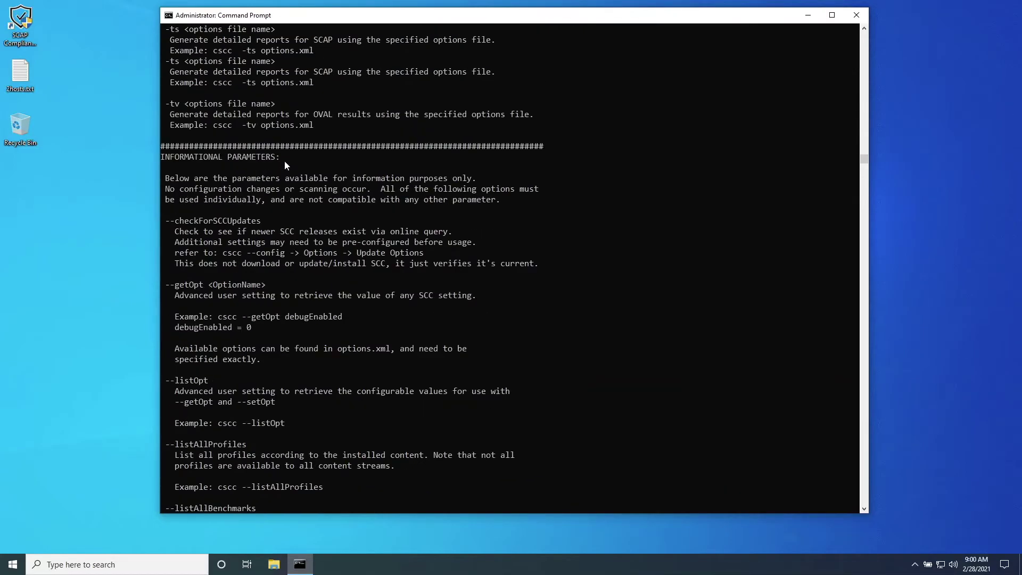
scroll(285, 161, "up", 20)
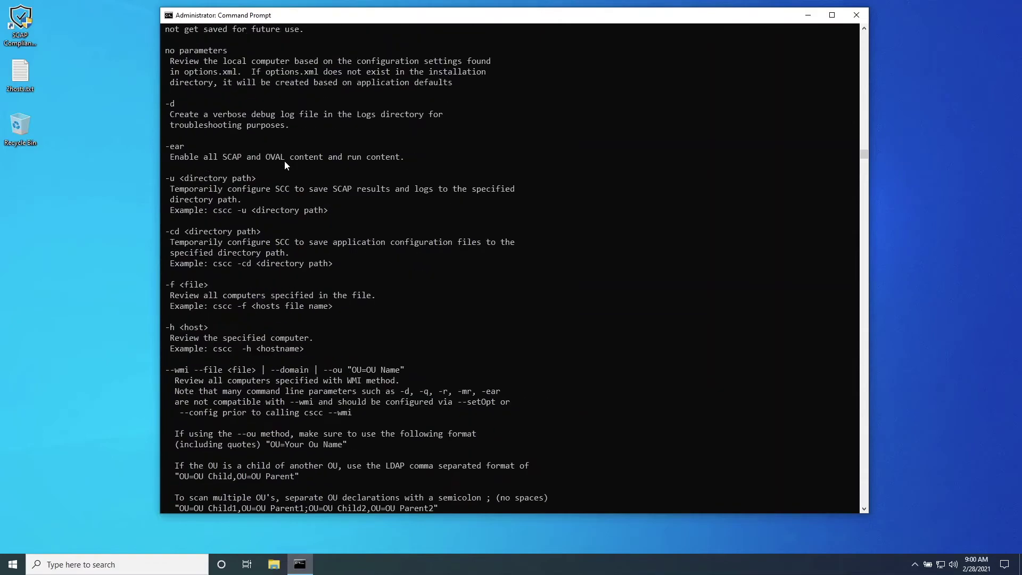
scroll(284, 161, "down", 7)
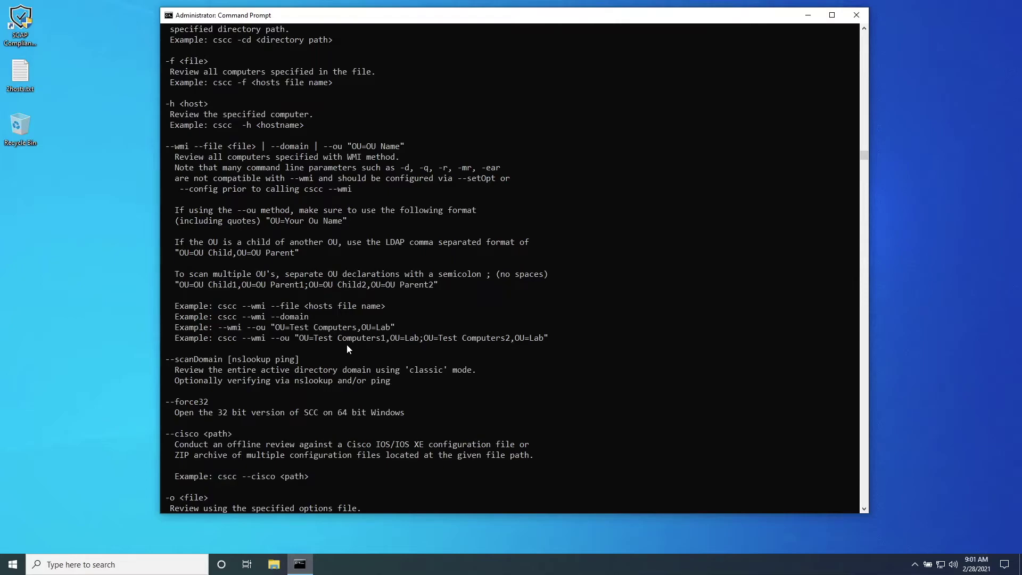
scroll(346, 345, "down", 2)
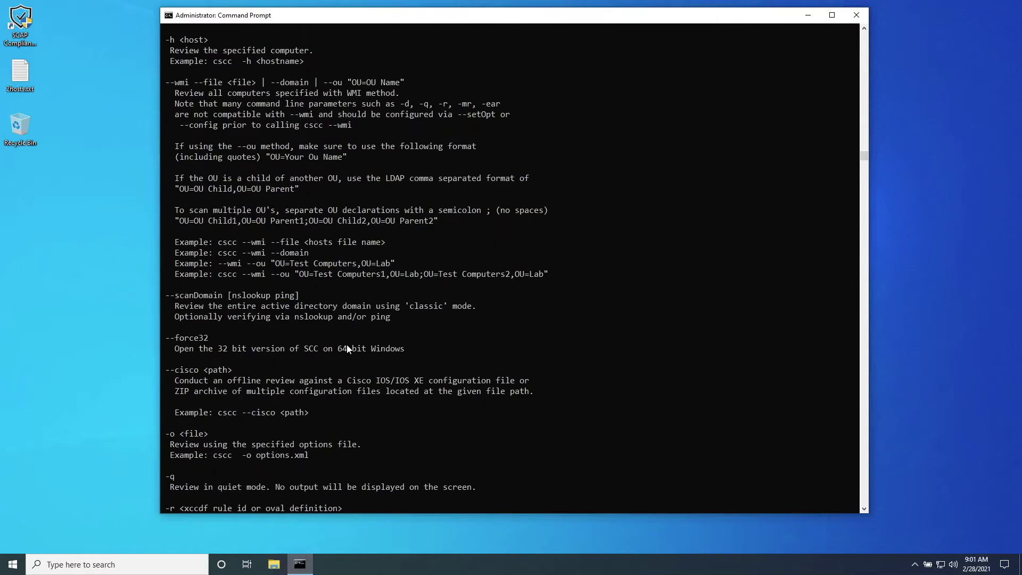
Step: Run cscc --wmi --ou "OU=Windows 10,OU=Compliant,OU=DISA,OU=Test Computers" to scan that OU
key("Up")
key("BackSpace")
key("BackSpace")
key("BackSpace")
key("BackSpace")
type("wmi --ou \"OU=Windows 10,OU=Compliant,OU=DISA,OU=Test Computers\"")
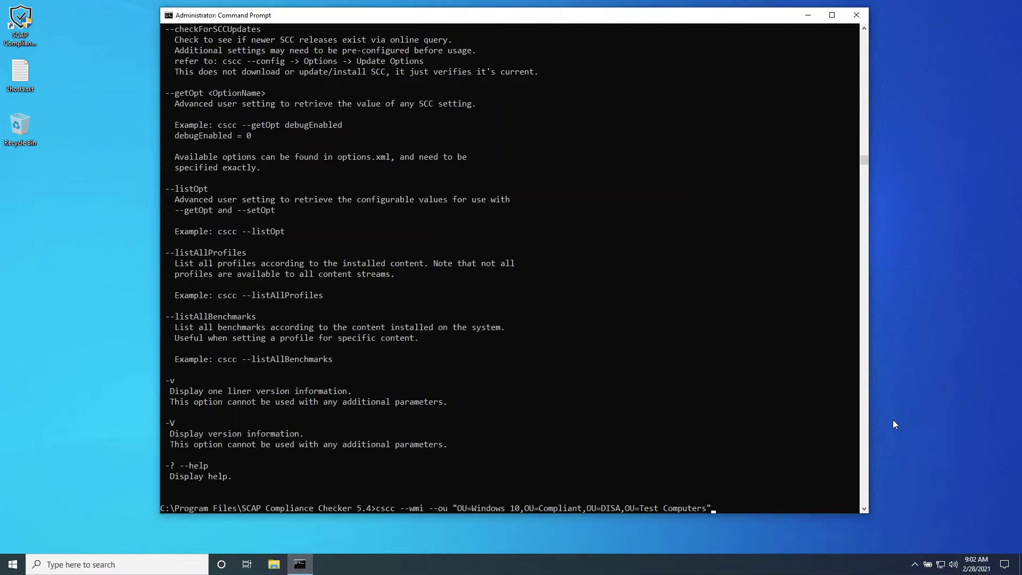
key("Return")
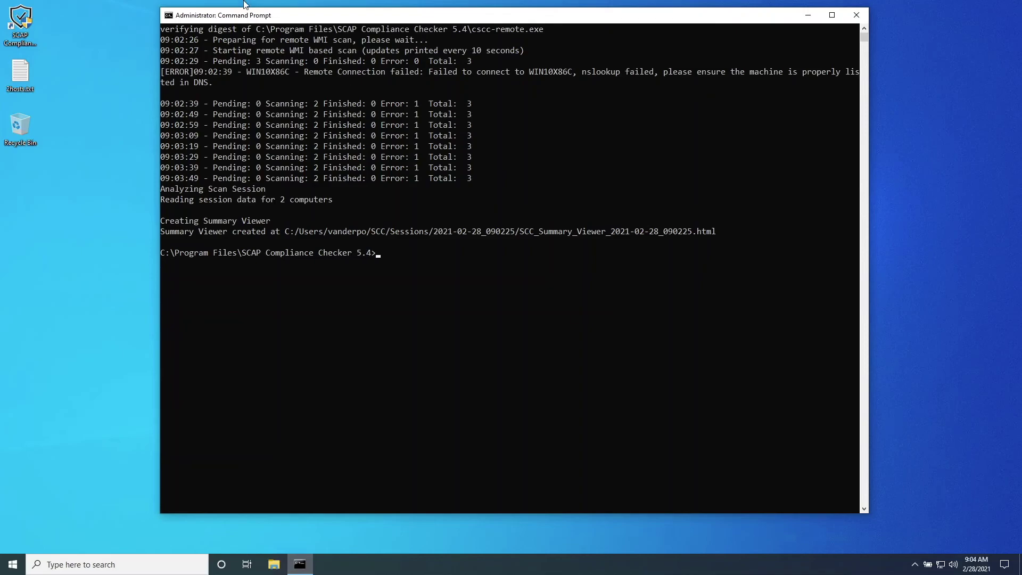
Step: Launch SCAP Compliance Checker with administrator approval and open the previous scan results viewer
double_click(21, 19)
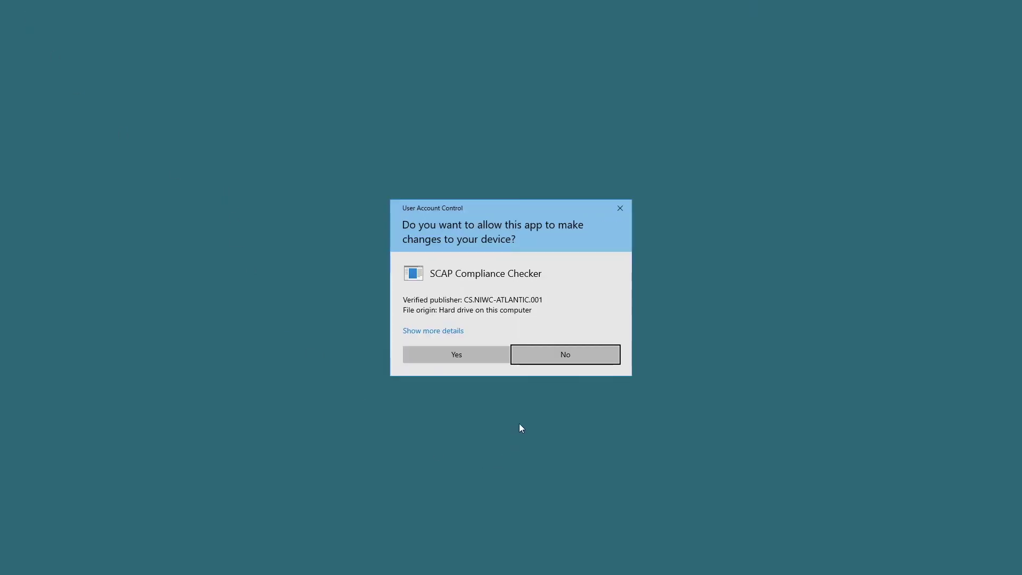
left_click(473, 350)
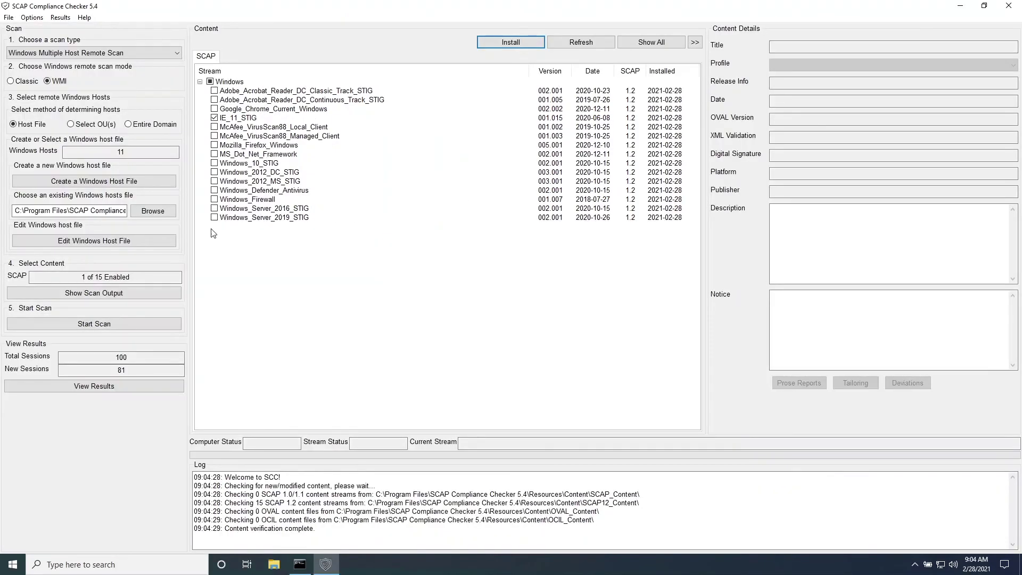
left_click(98, 387)
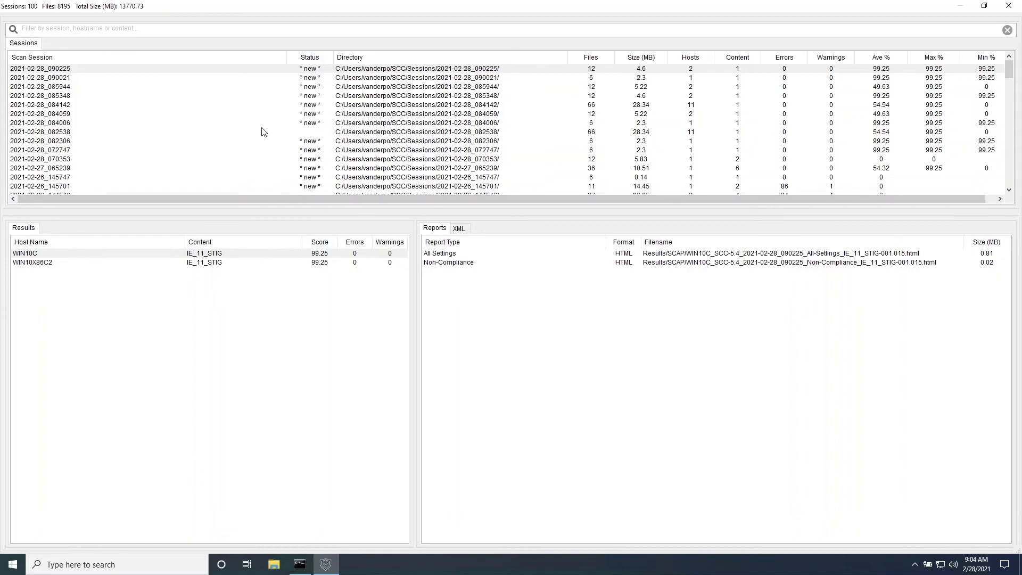
Step: Sort sessions by the Scan Session column and select session 2021-02-28_090225
left_click(76, 59)
left_click(82, 68)
left_click(89, 59)
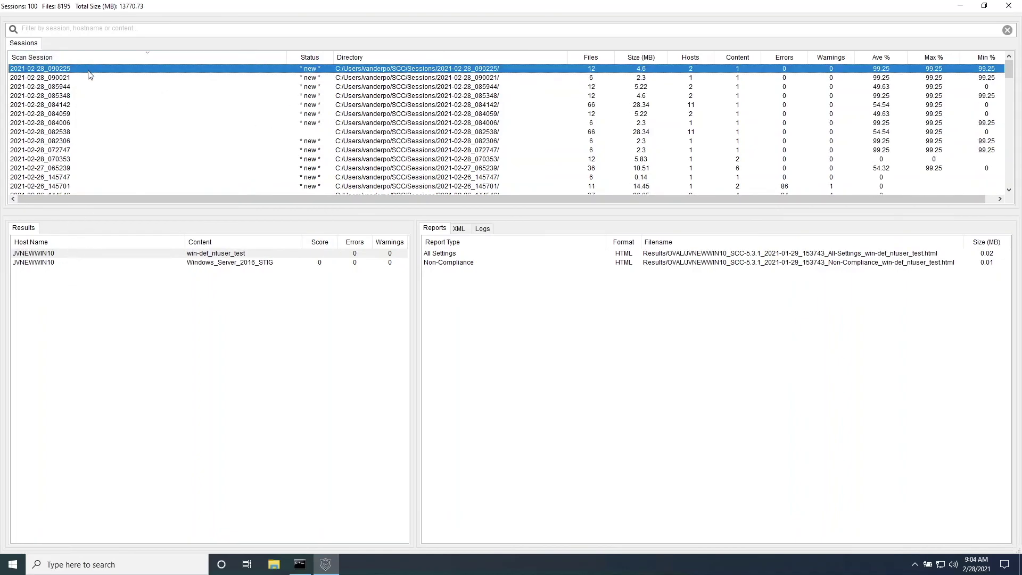
left_click(89, 71)
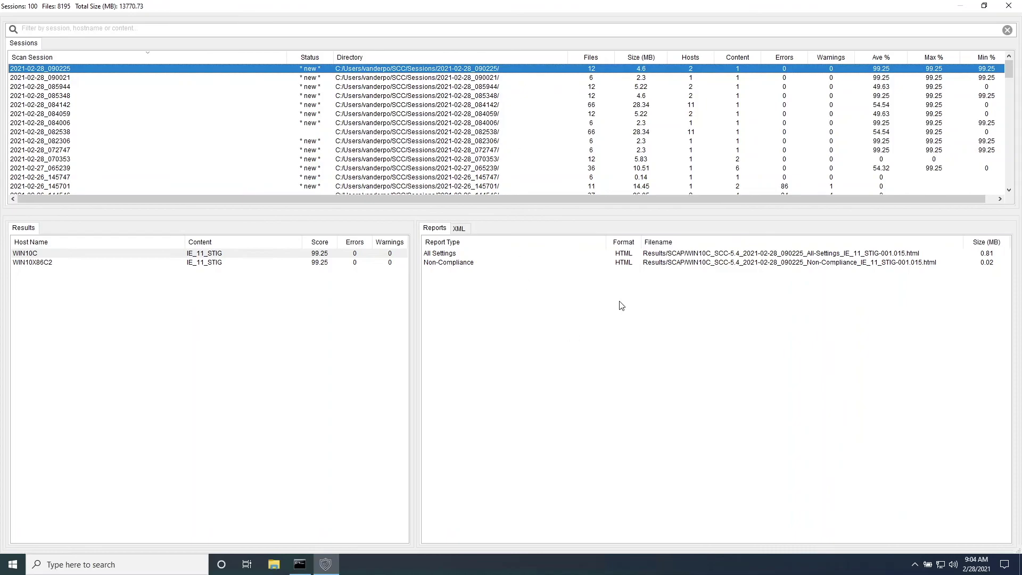